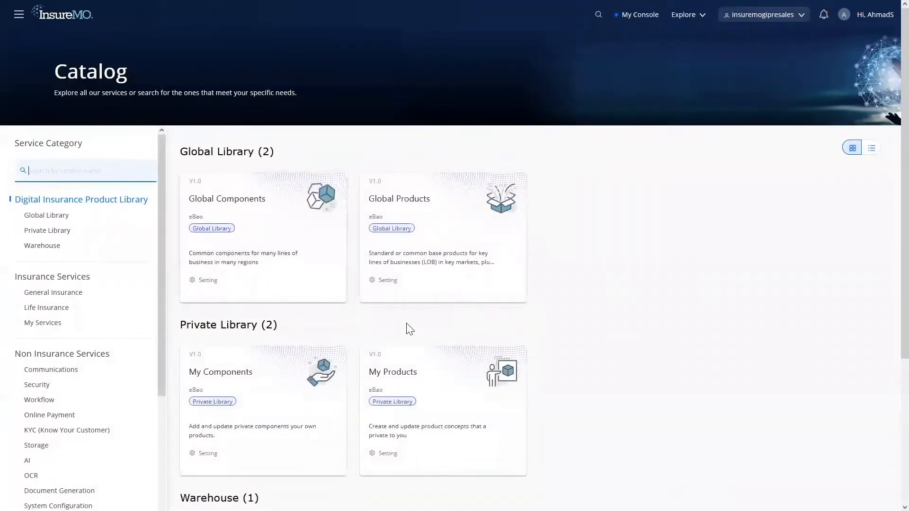
# Step: Start a new ISO ERC customisation from My Products in the Private Library
pyautogui.click(423, 372)
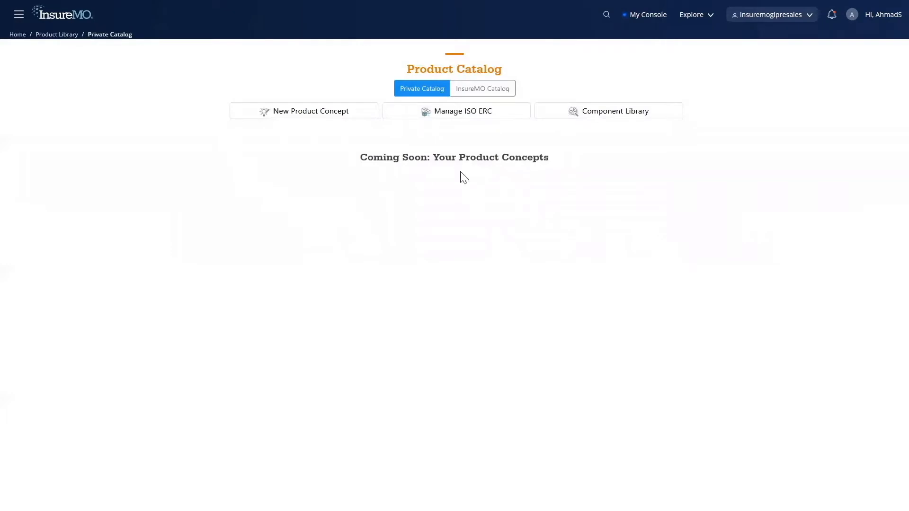
pyautogui.click(492, 116)
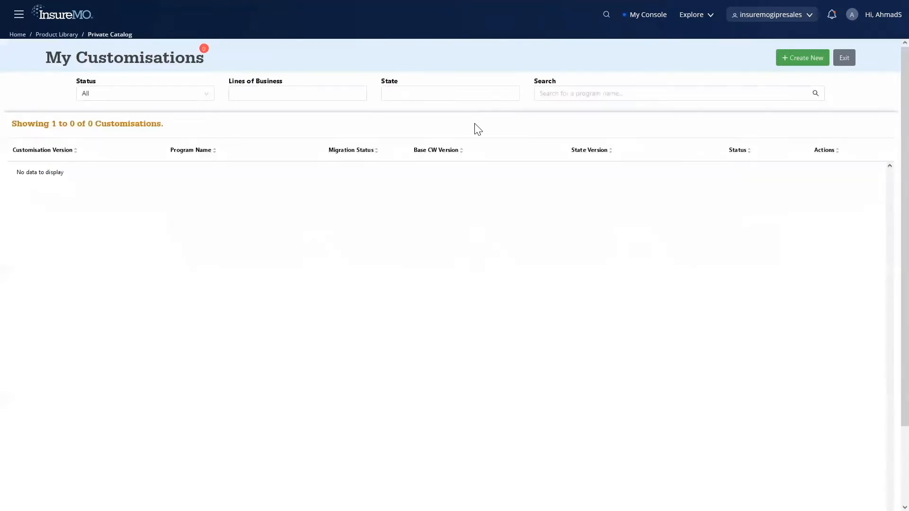
pyautogui.click(789, 57)
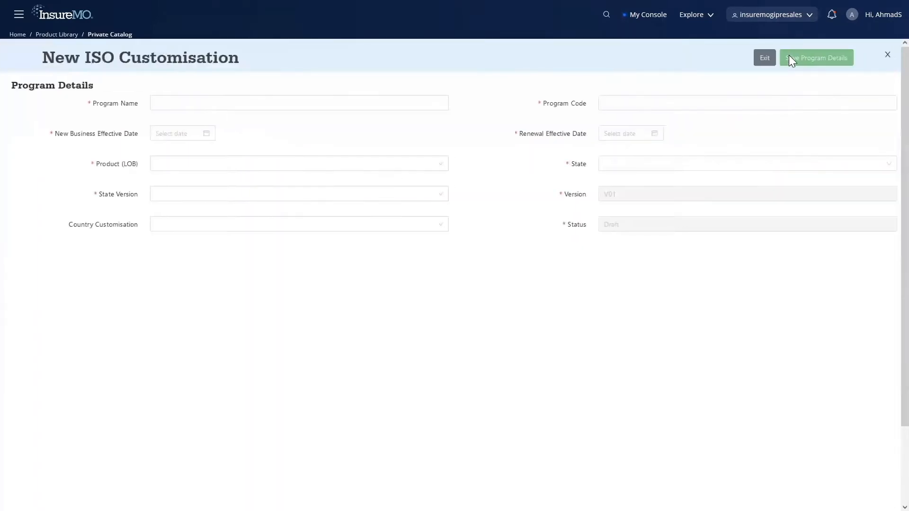
# Step: Name the program ISO ERC CF TX, with new business effective date 2022-10-11 and renewal effective date 2023-10-25
pyautogui.click(244, 105)
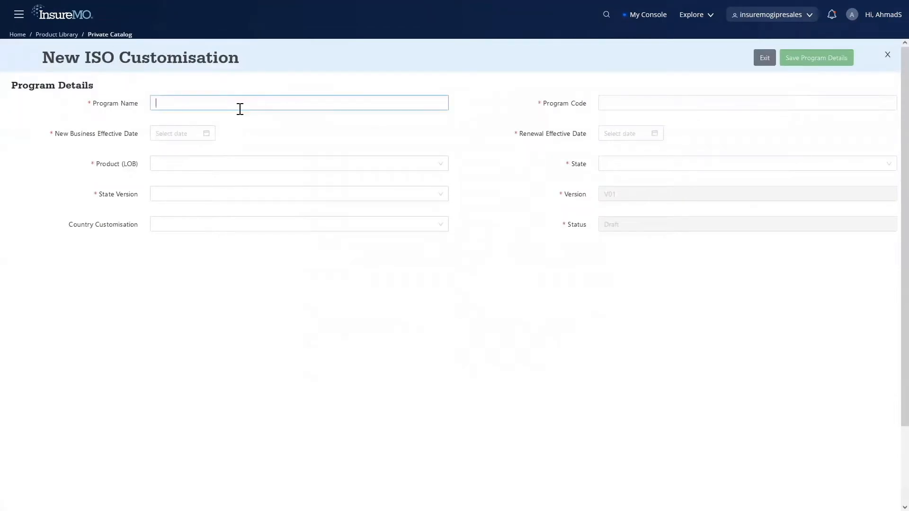
pyautogui.write('ISO ERC CF TX')
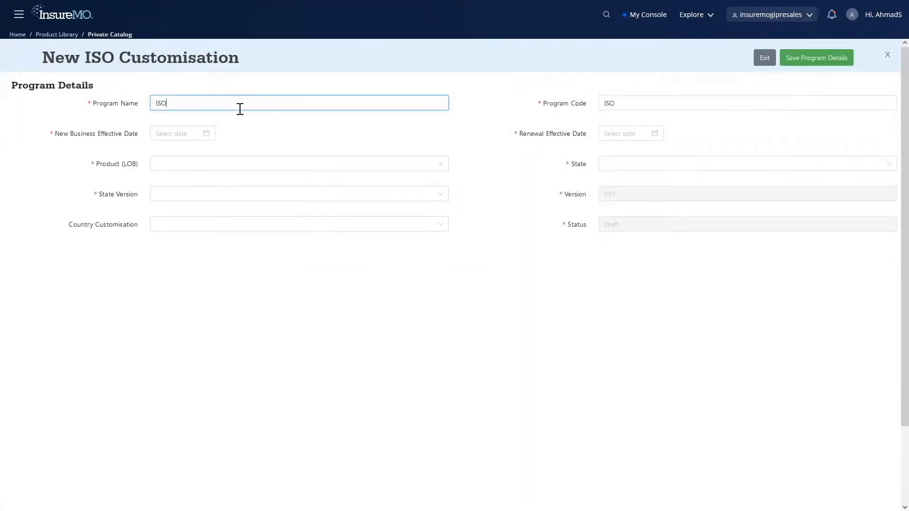
pyautogui.click(186, 134)
pyautogui.click(200, 216)
pyautogui.click(619, 134)
pyautogui.click(722, 152)
pyautogui.click(663, 230)
# Step: Set the product to Commercial Property/Fire, the state to Texas and the state version to 20201201 V01, and save the program details
pyautogui.click(224, 161)
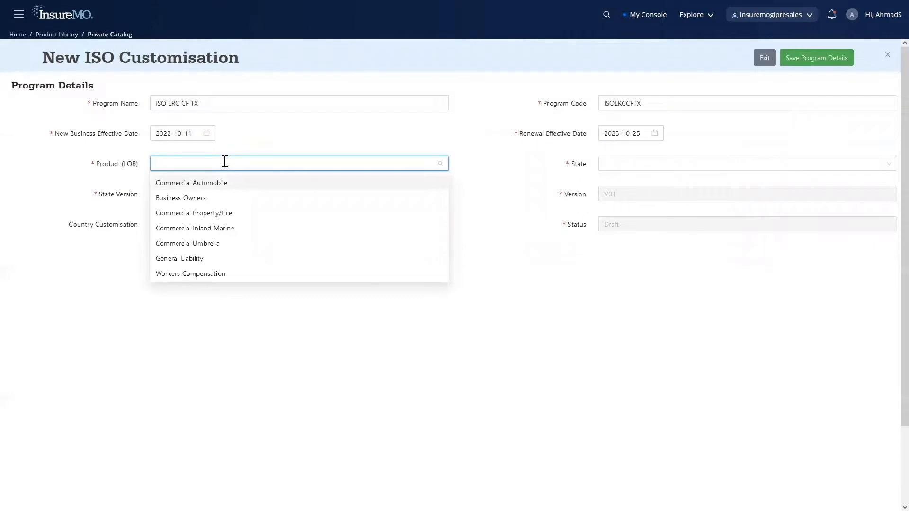
pyautogui.click(242, 217)
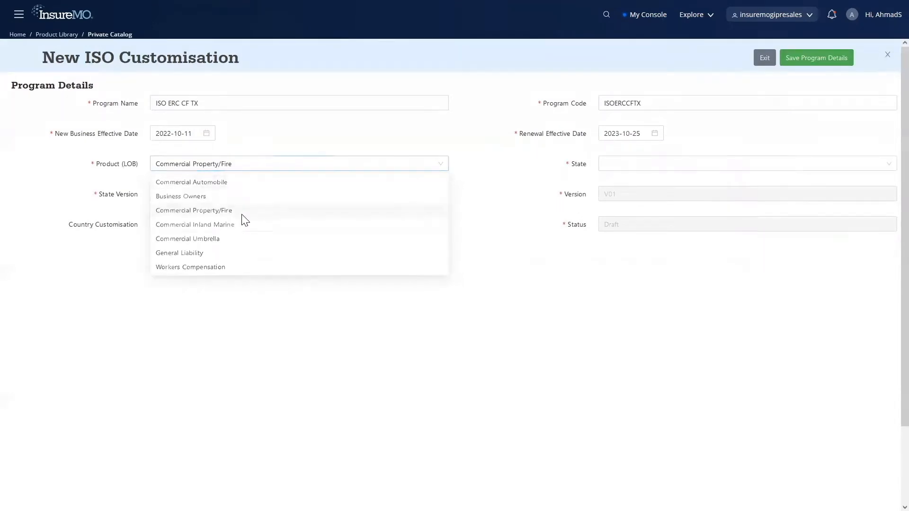
pyautogui.click(677, 161)
pyautogui.write('Tex')
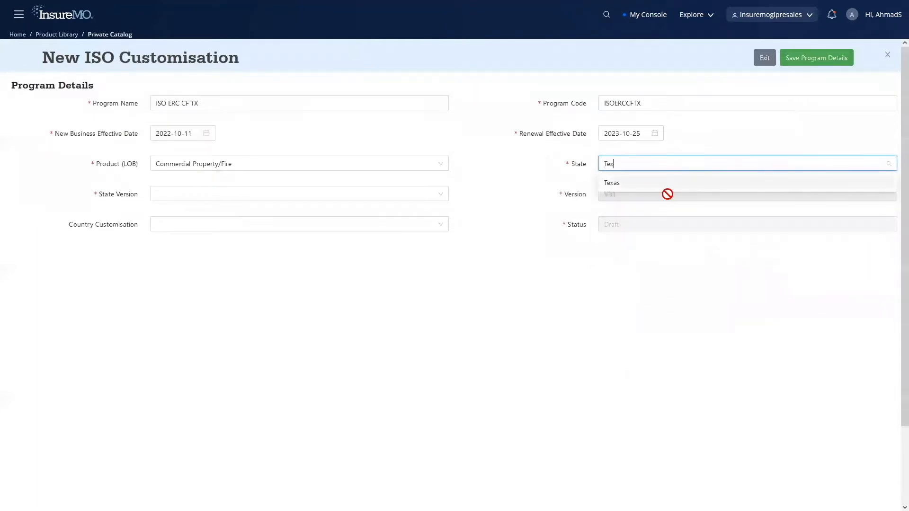
pyautogui.click(654, 185)
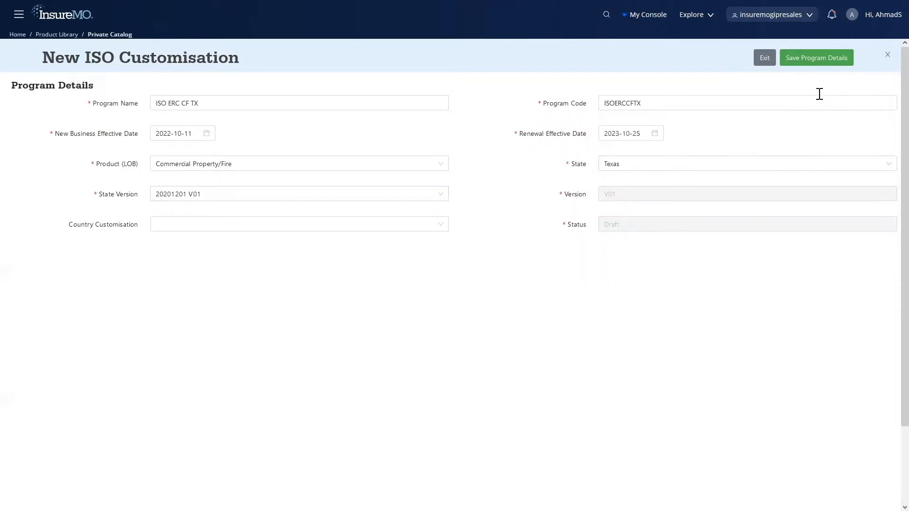
pyautogui.click(834, 59)
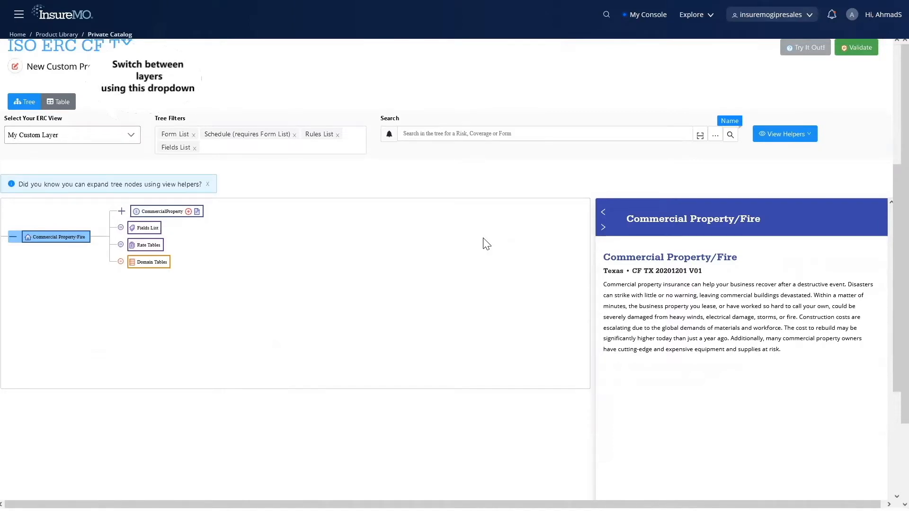
# Step: Find the PolicyType field in CommercialProperty's fields list by searching for Policy, and open its form field details
pyautogui.click(120, 212)
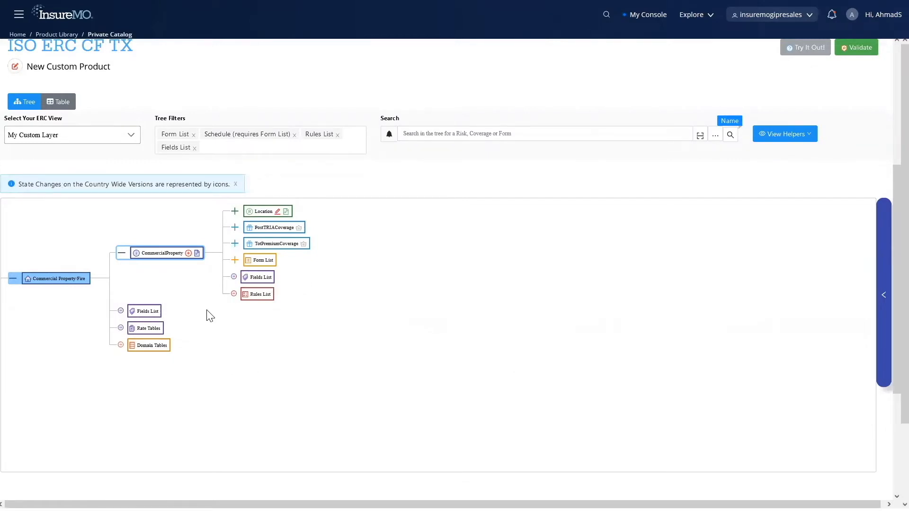
pyautogui.click(266, 281)
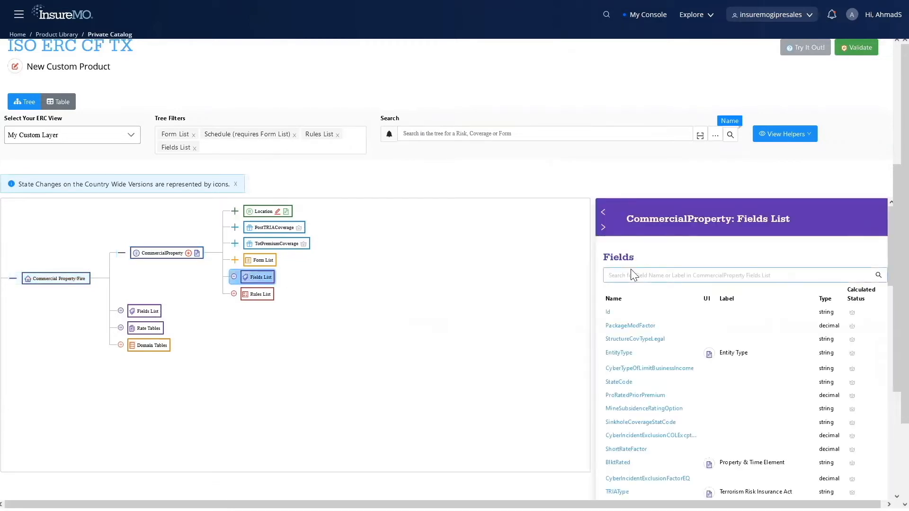
pyautogui.write('Policy')
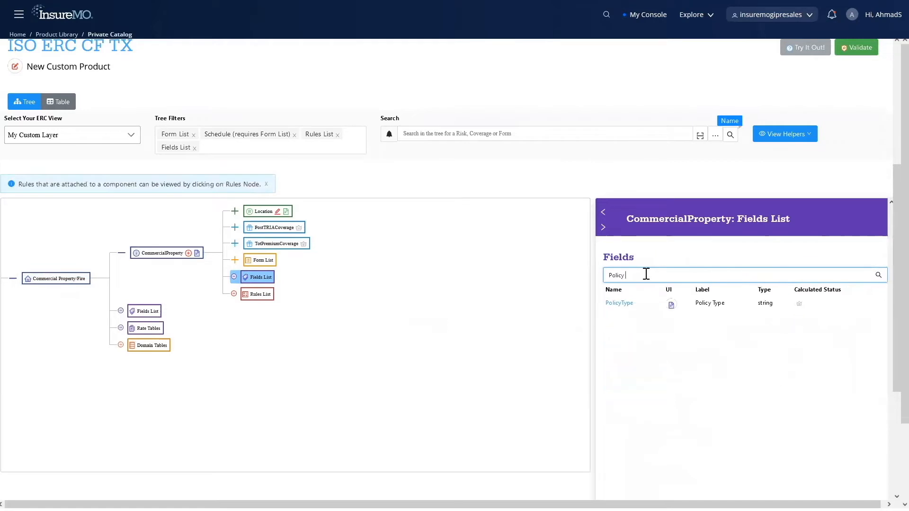
pyautogui.click(671, 305)
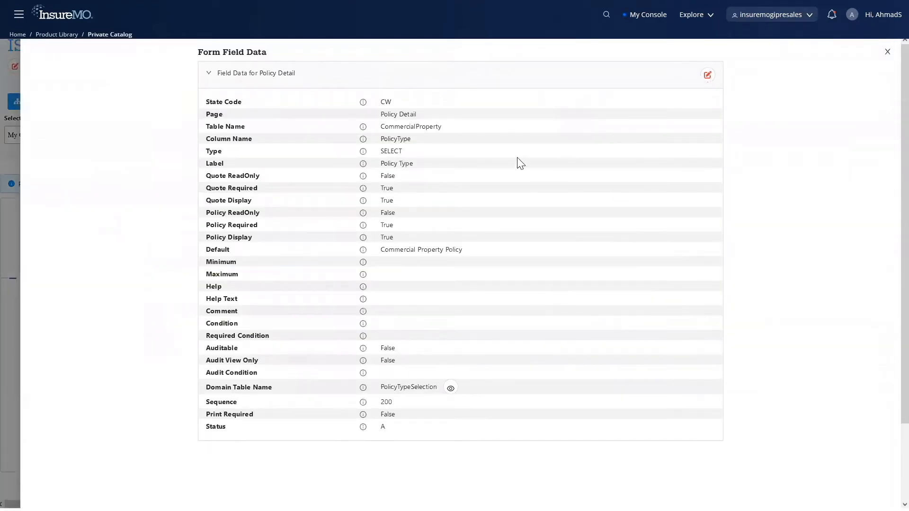
# Step: Change the PolicyType field's label to <p style="color:red"> Policy Type </p>, save the change and close the field details
pyautogui.click(707, 76)
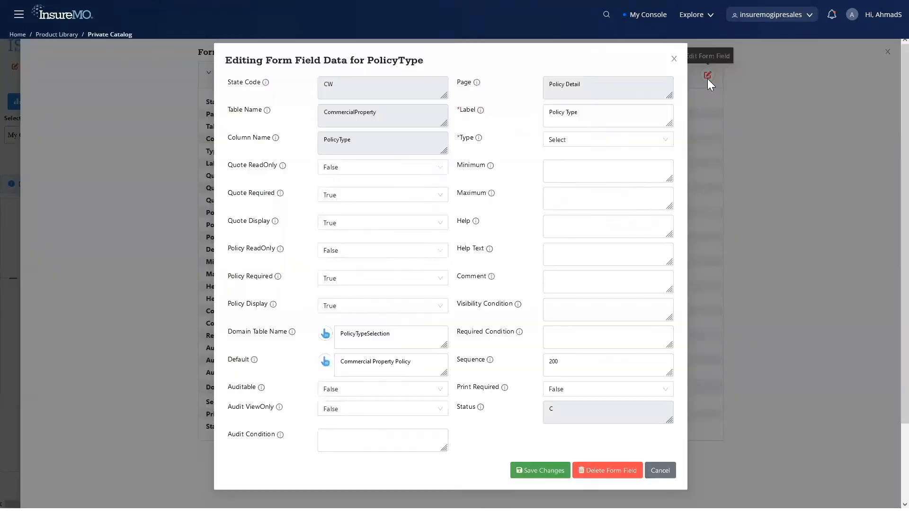
pyautogui.click(547, 111)
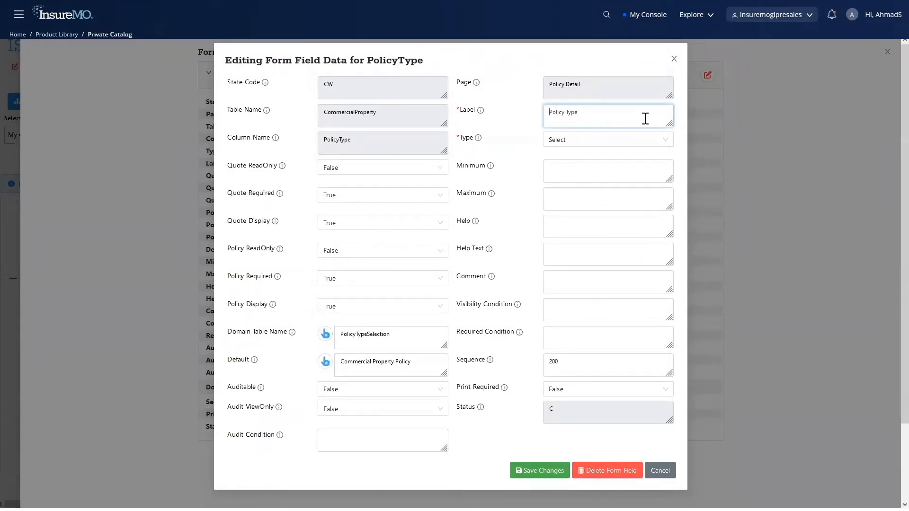
pyautogui.write('<p>')
pyautogui.write('style=""')
pyautogui.press('Left')
pyautogui.write('color:red')
pyautogui.click(586, 175)
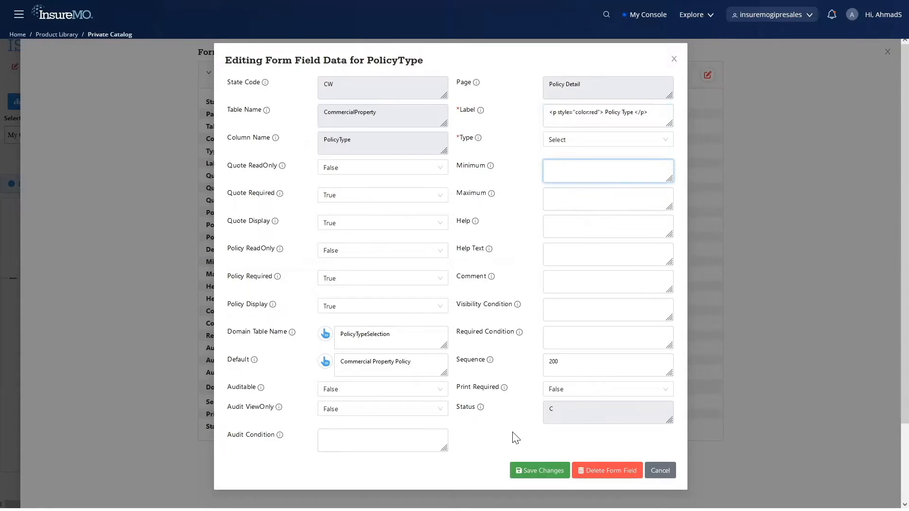
pyautogui.click(536, 476)
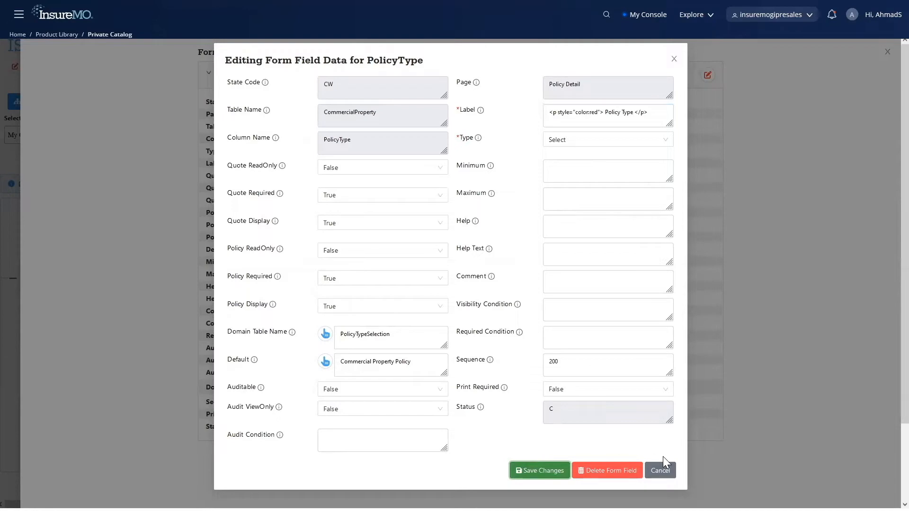
pyautogui.click(667, 471)
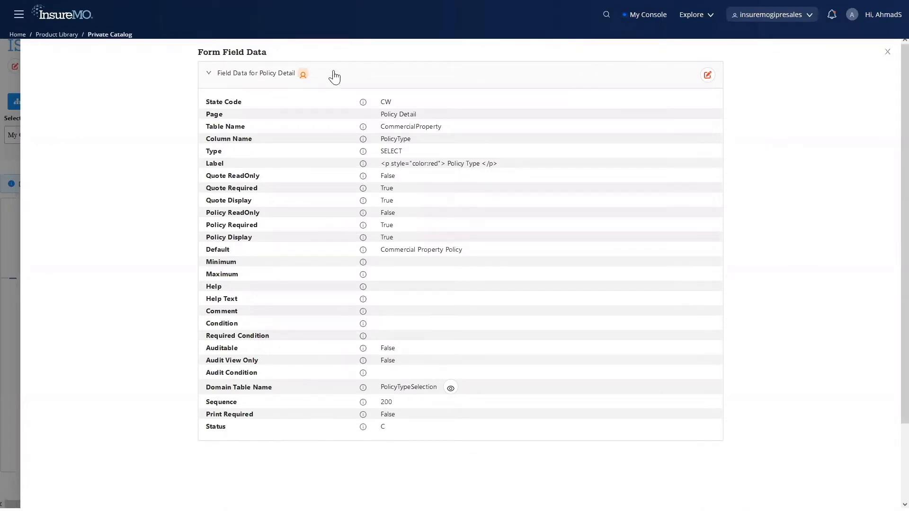
pyautogui.moveTo(303, 75)
pyautogui.click(887, 53)
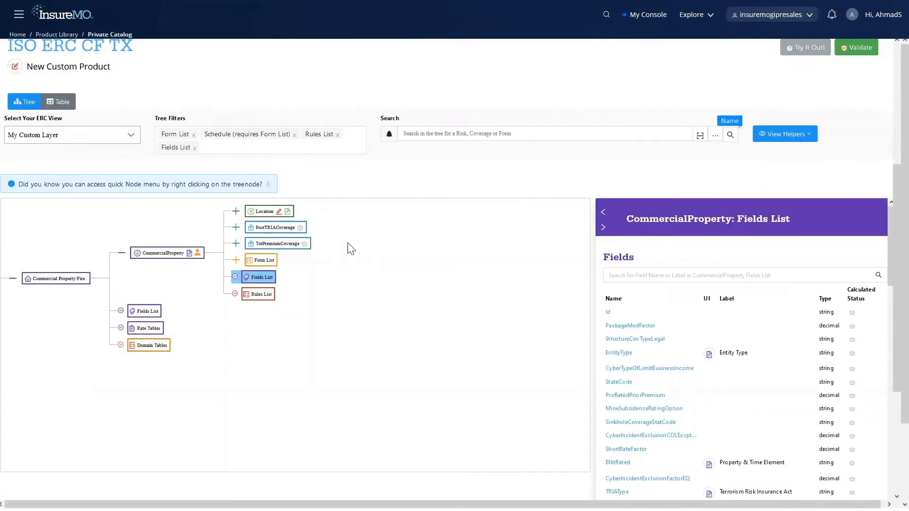
# Step: Expand the tree through Location and CommercialPropertySpecialClass down to the coverages under BusnIncome
pyautogui.click(234, 213)
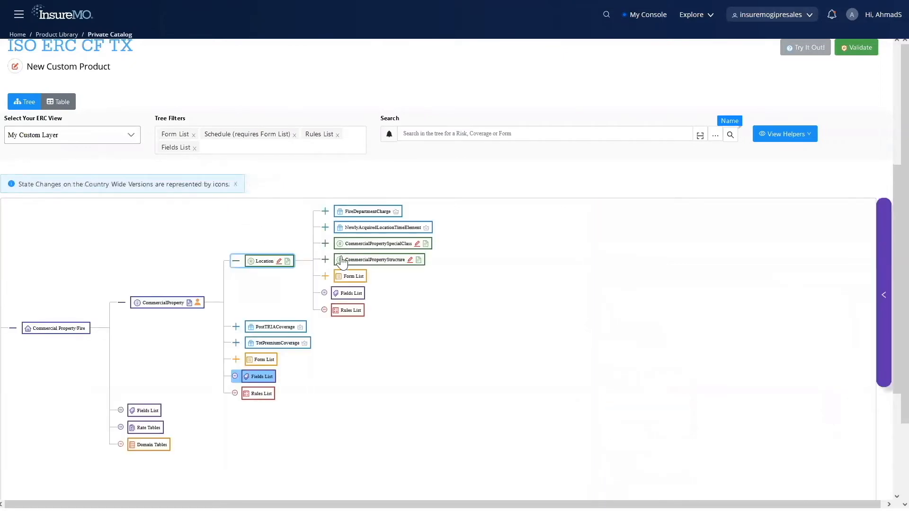
pyautogui.click(326, 244)
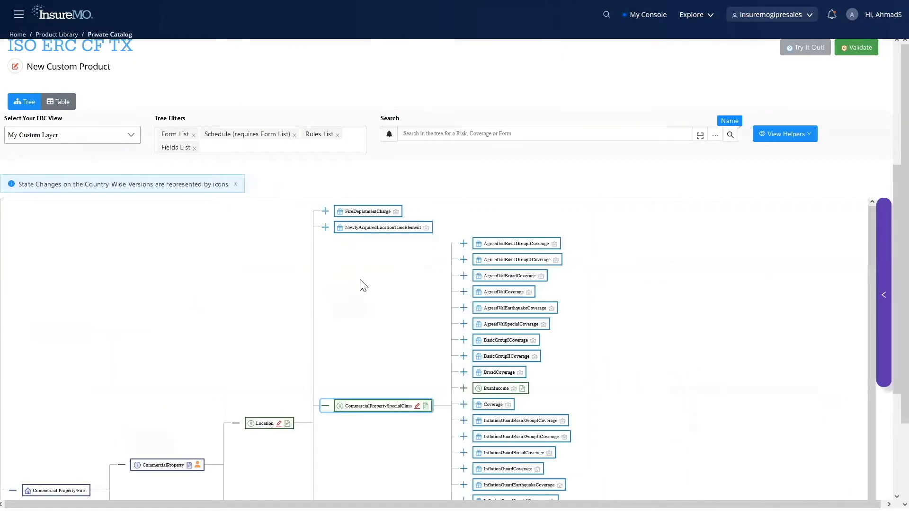
pyautogui.click(464, 343)
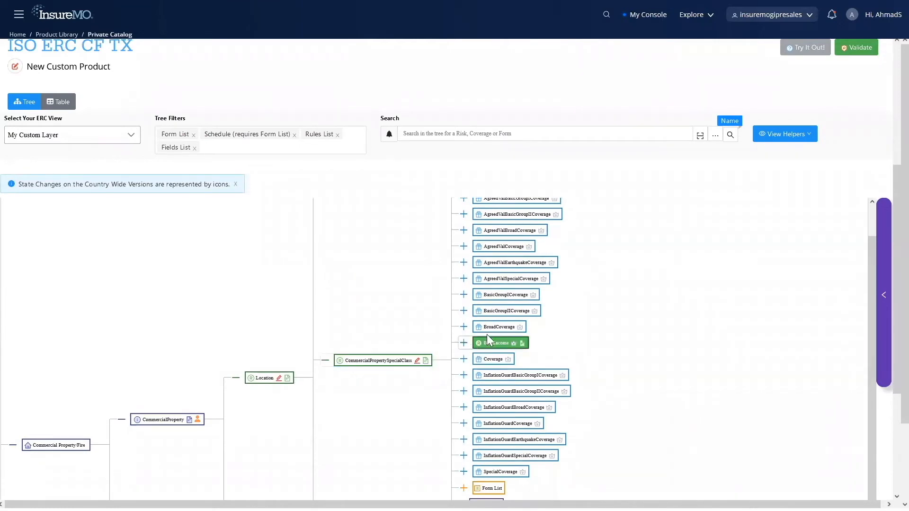
pyautogui.scroll(-2, 583, 330)
pyautogui.scroll(4, 584, 332)
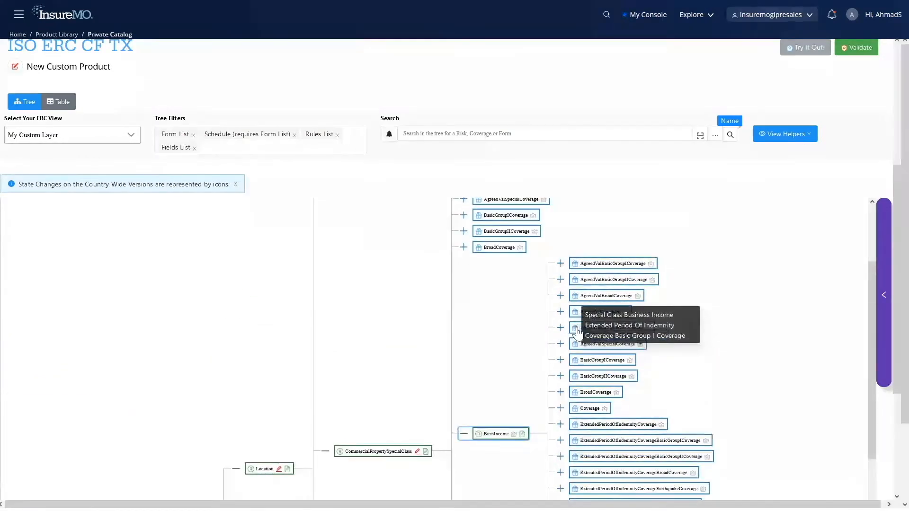
pyautogui.scroll(-1, 506, 361)
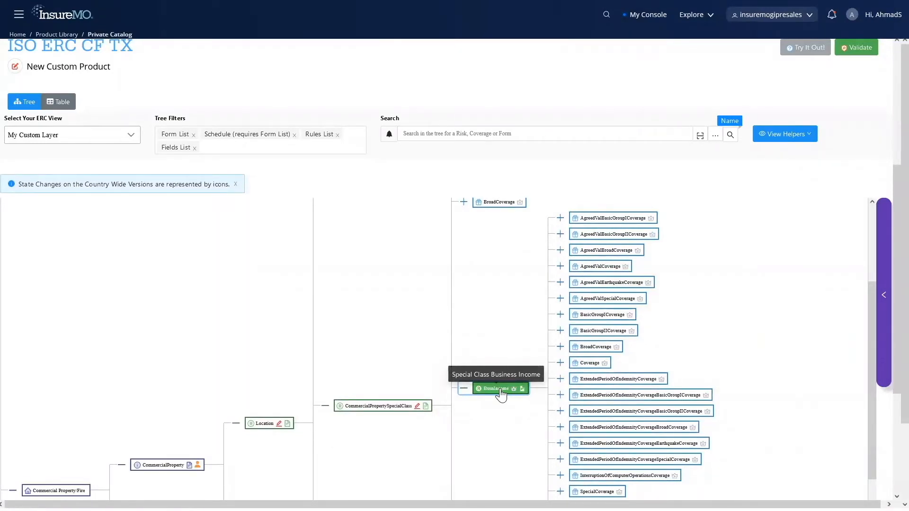
# Step: Delete the BusnIncome risk under CommercialPropertySpecialClass
pyautogui.click(501, 389)
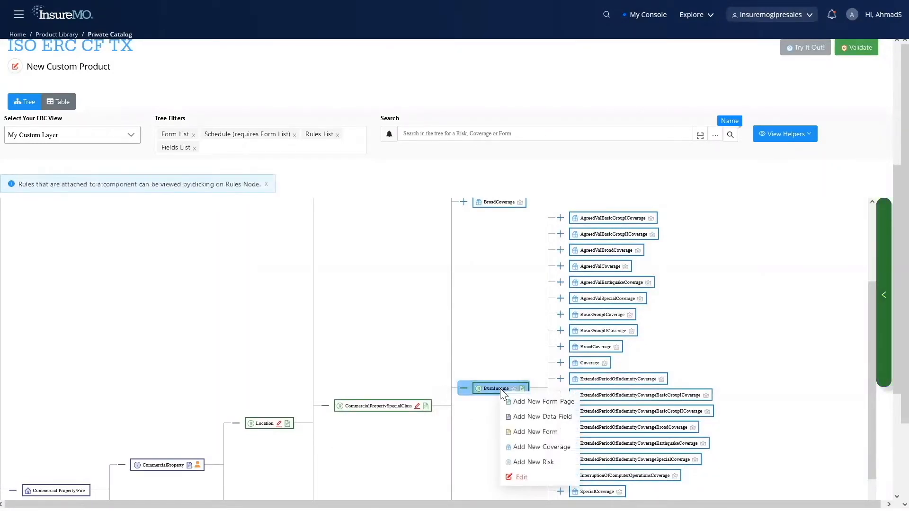
pyautogui.click(528, 478)
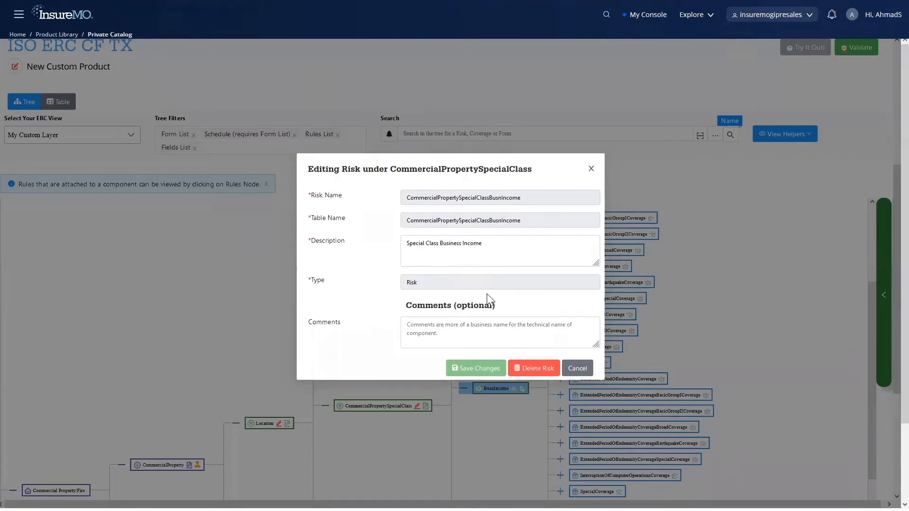
pyautogui.click(546, 372)
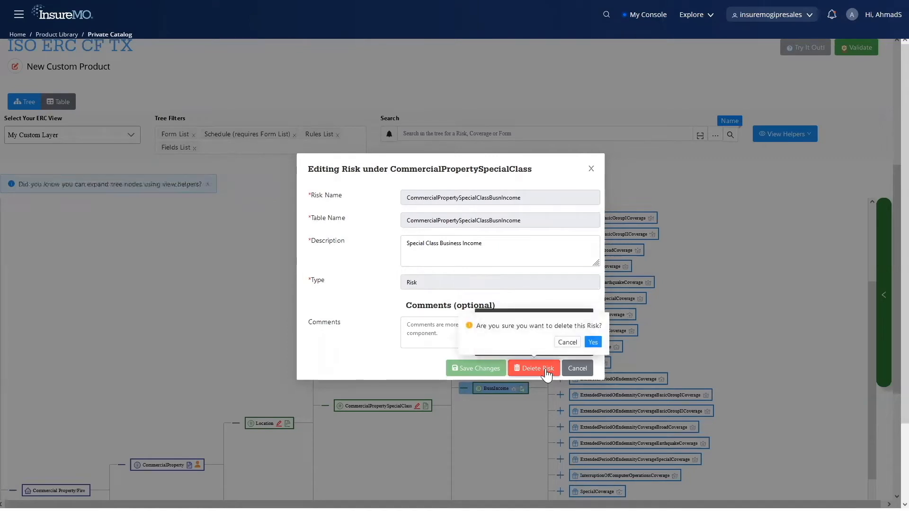
pyautogui.click(594, 341)
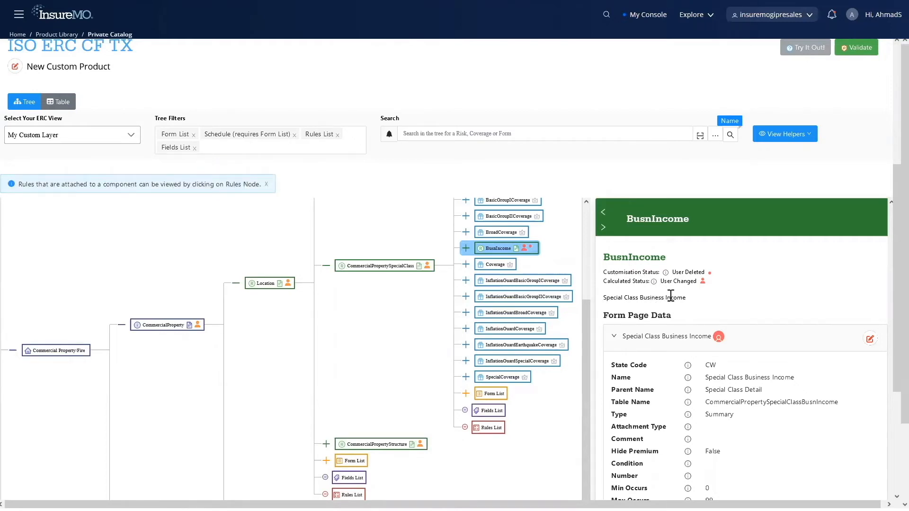
# Step: Examine the deleted BusnIncome risk's form page data and the customisation markers on its child coverages, and collapse the branch
pyautogui.scroll(-2, 670, 338)
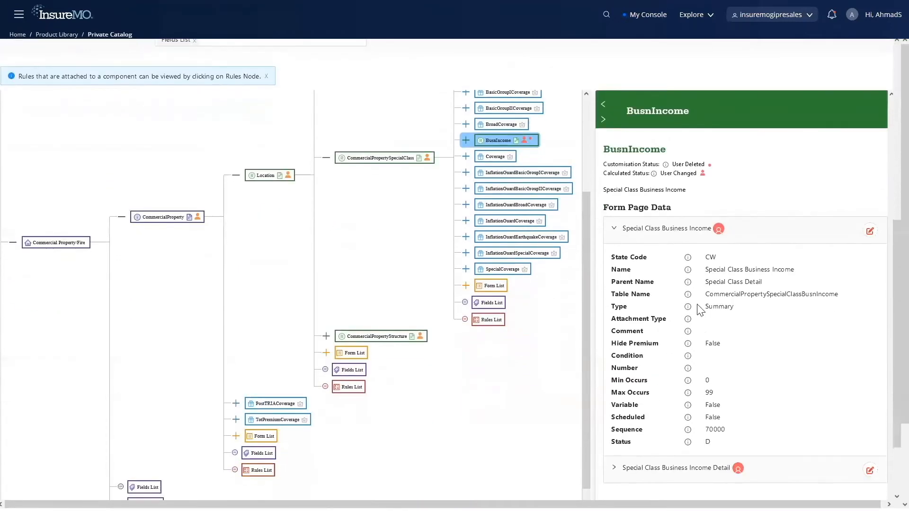
pyautogui.click(466, 140)
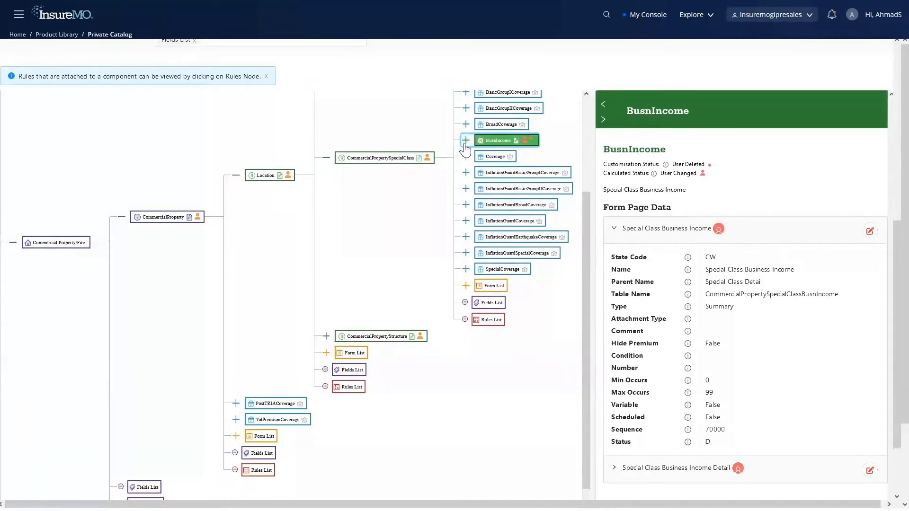
pyautogui.click(515, 142)
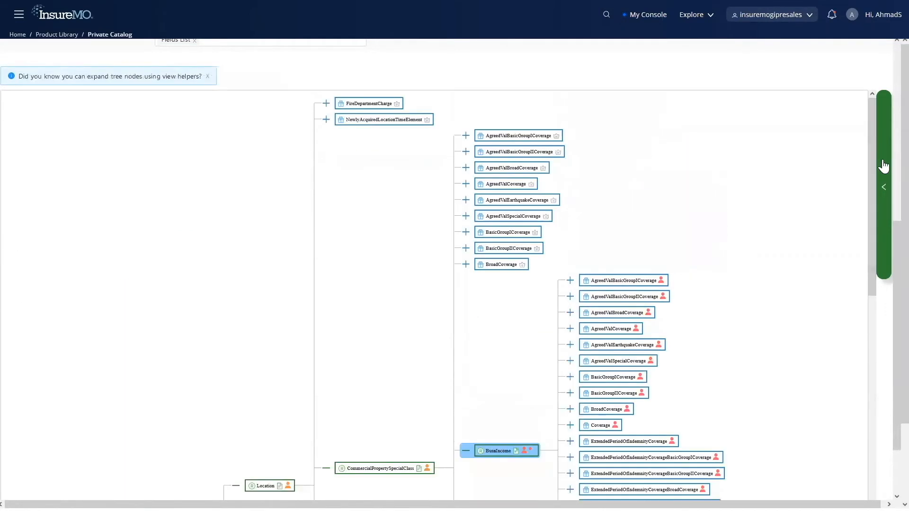
pyautogui.click(885, 165)
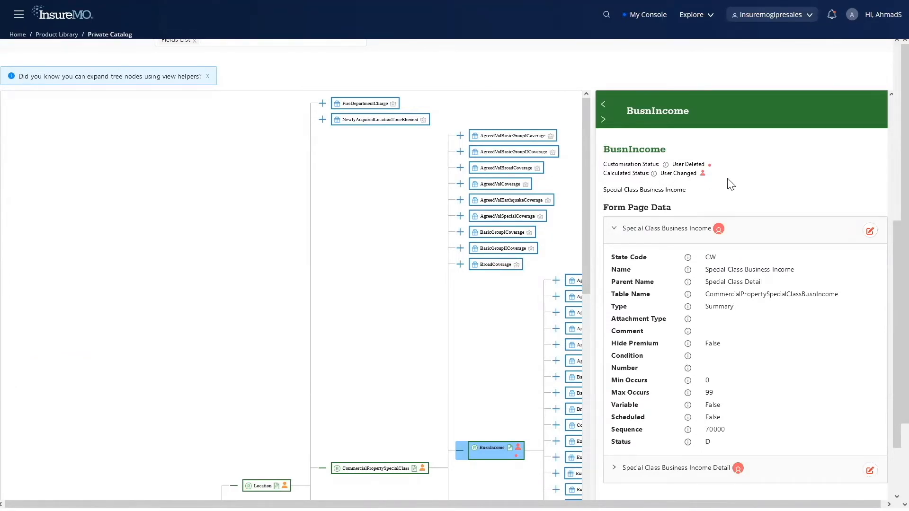
pyautogui.click(459, 450)
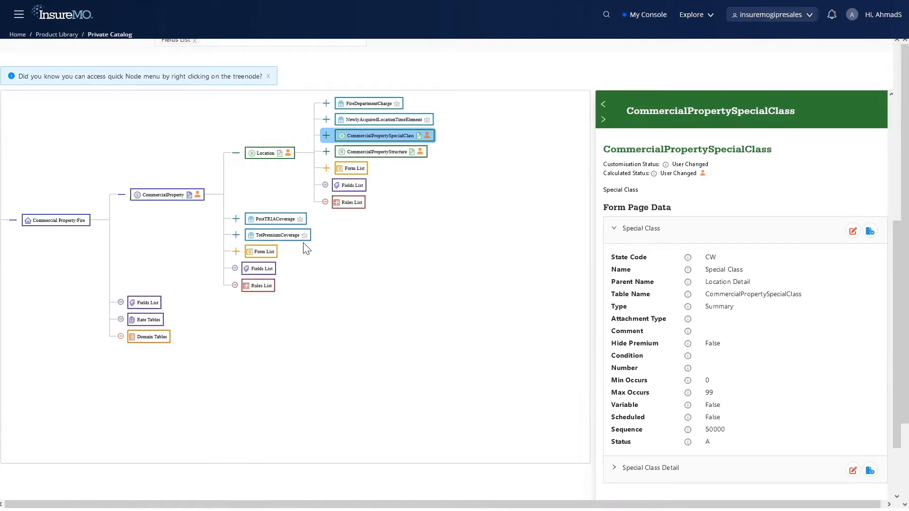
# Step: Add a risk named CommercialPropertyMyNewRisk with the description "RIsk Custom" under CommercialProperty and save it
pyautogui.click(170, 201)
pyautogui.rightClick(169, 200)
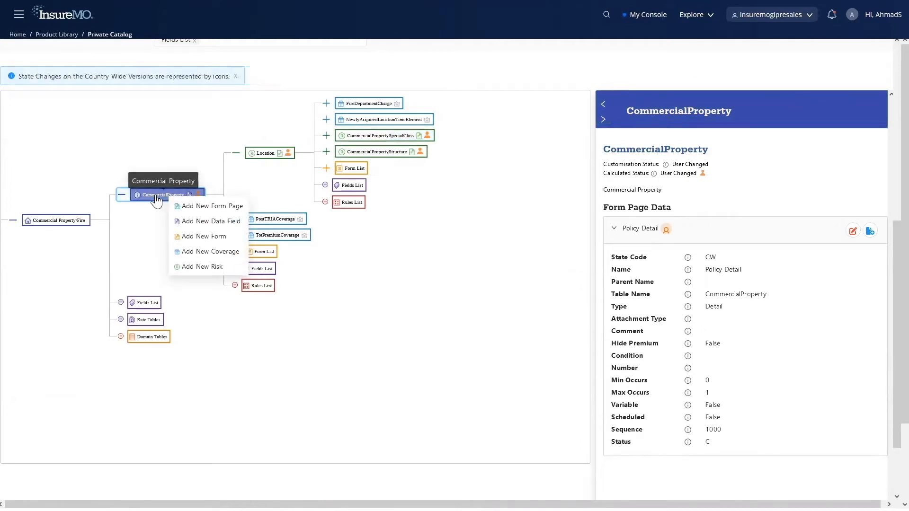
pyautogui.click(215, 266)
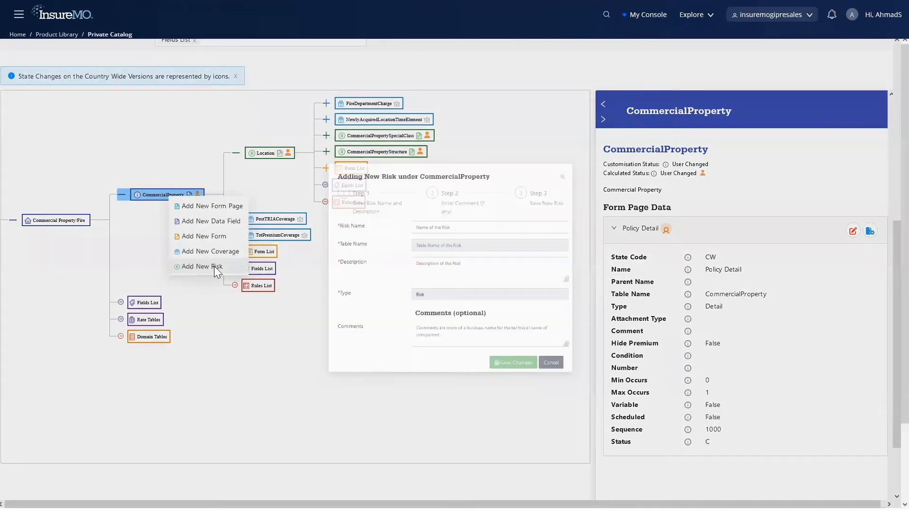
pyautogui.click(469, 213)
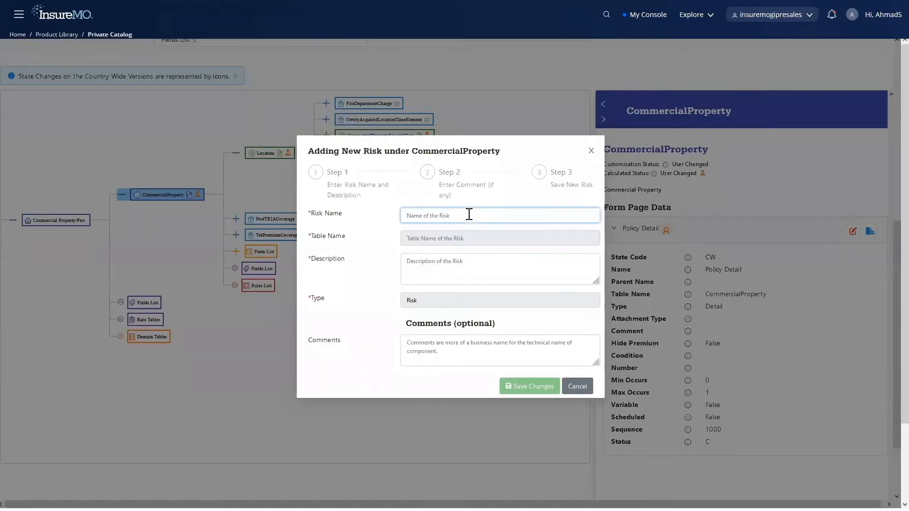
pyautogui.write('CommercialPropertyMyNewRisk')
pyautogui.click(436, 270)
pyautogui.write('RIsk Custom')
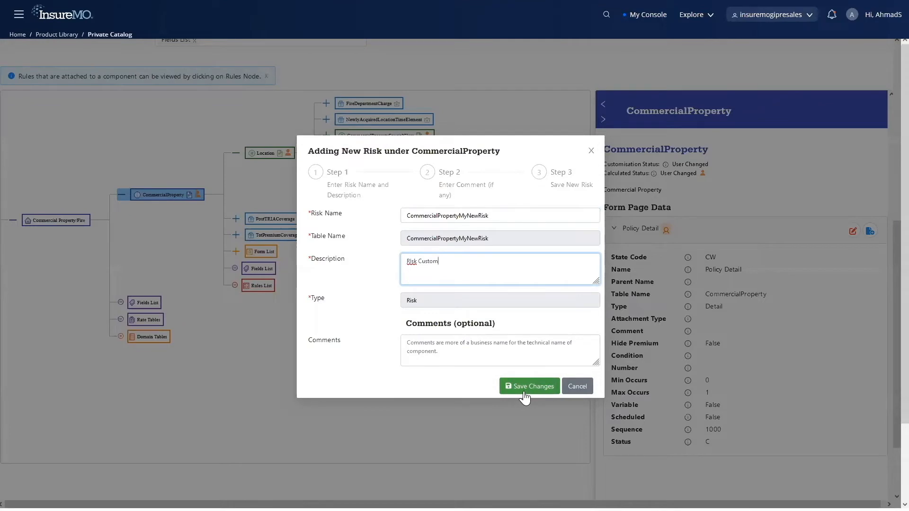
pyautogui.click(525, 393)
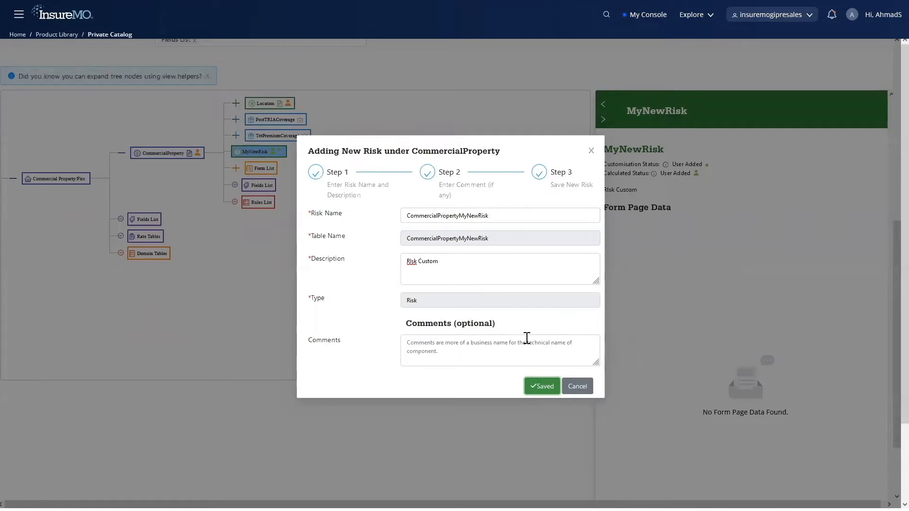
pyautogui.click(577, 386)
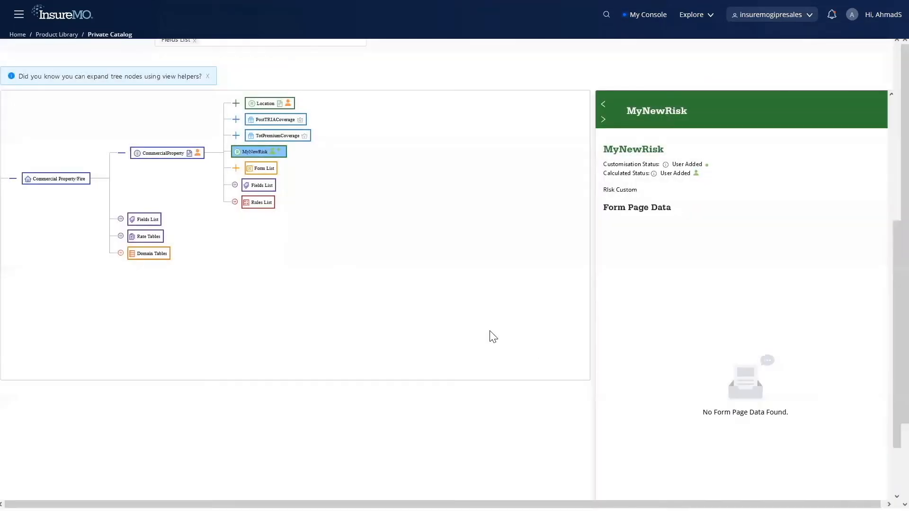
# Step: Add a form page named Form Page Summary to MyNewRisk, with type Summary and parent Policy Detail, and save it
pyautogui.rightClick(256, 156)
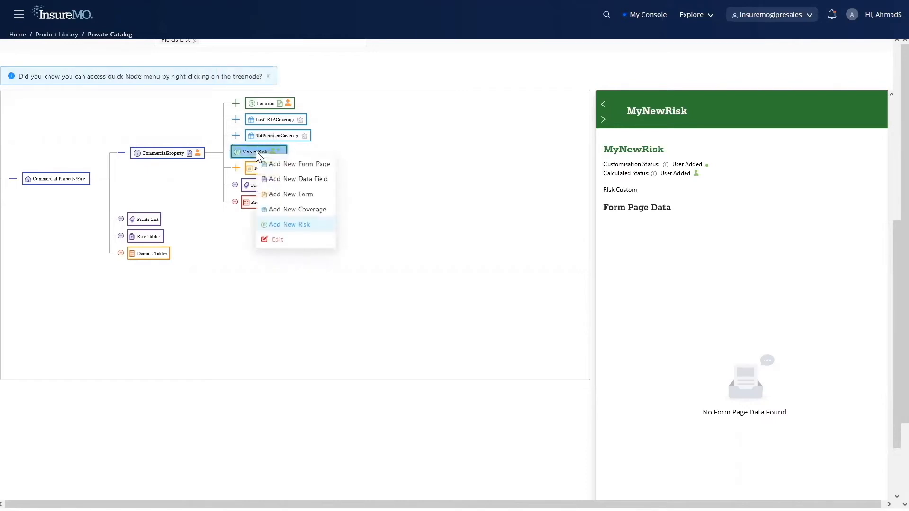
pyautogui.click(291, 164)
pyautogui.click(367, 202)
pyautogui.write('Form Page Summary')
pyautogui.click(387, 226)
pyautogui.click(348, 259)
pyautogui.click(345, 259)
pyautogui.click(348, 279)
pyautogui.click(608, 415)
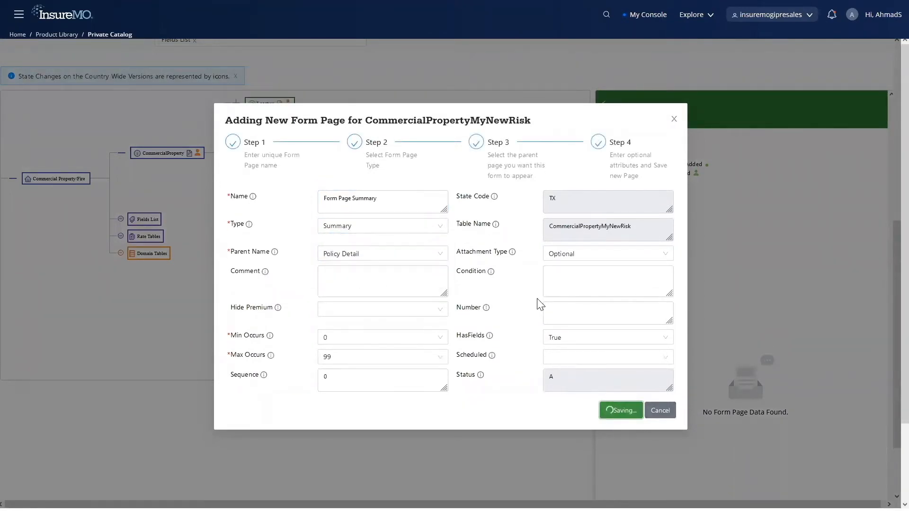
pyautogui.click(669, 416)
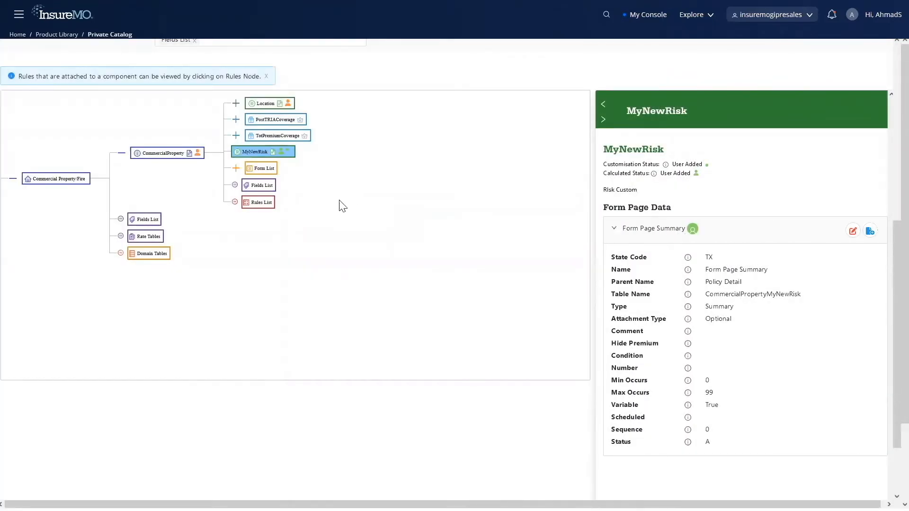
# Step: Add a form page named Form Page Detail to MyNewRisk, with type Detail and parent Form Page Summary, and save it
pyautogui.click(273, 152)
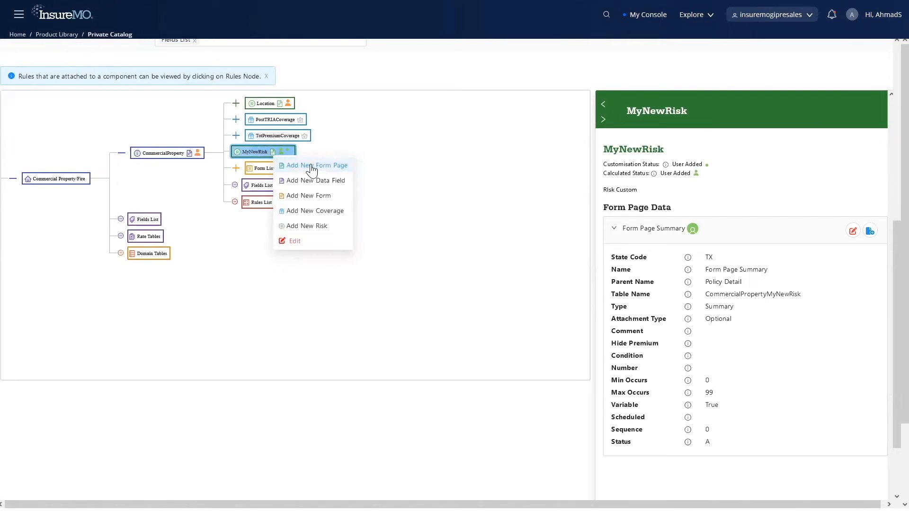
pyautogui.click(334, 165)
pyautogui.click(360, 203)
pyautogui.write('Form Page Detail')
pyautogui.click(382, 226)
pyautogui.click(341, 290)
pyautogui.click(382, 254)
pyautogui.click(359, 279)
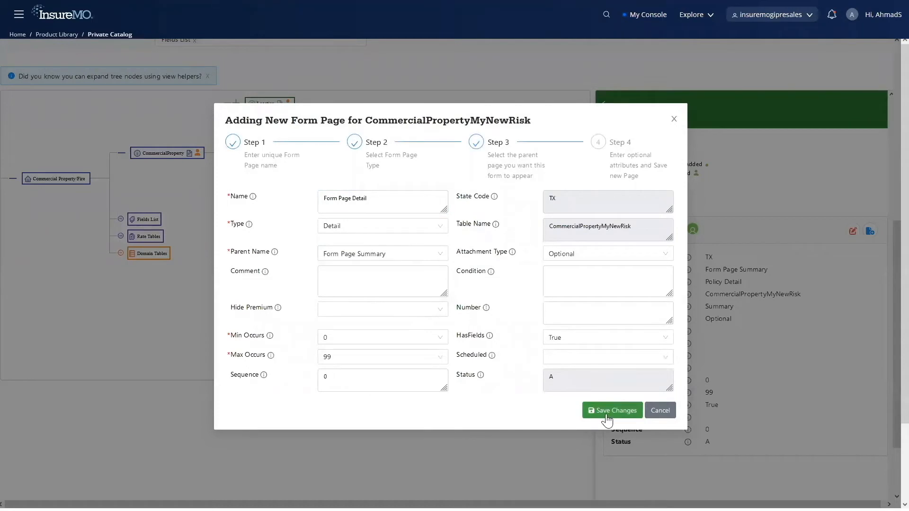
pyautogui.click(606, 412)
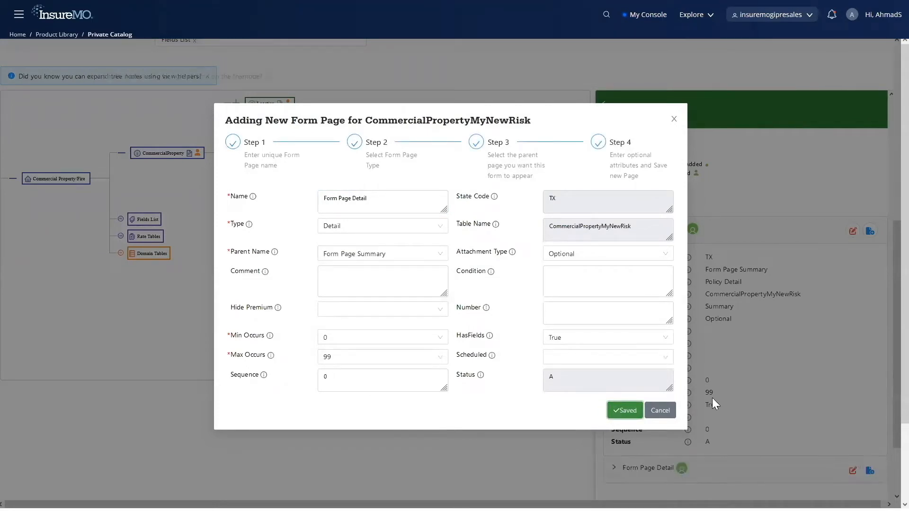
pyautogui.click(672, 409)
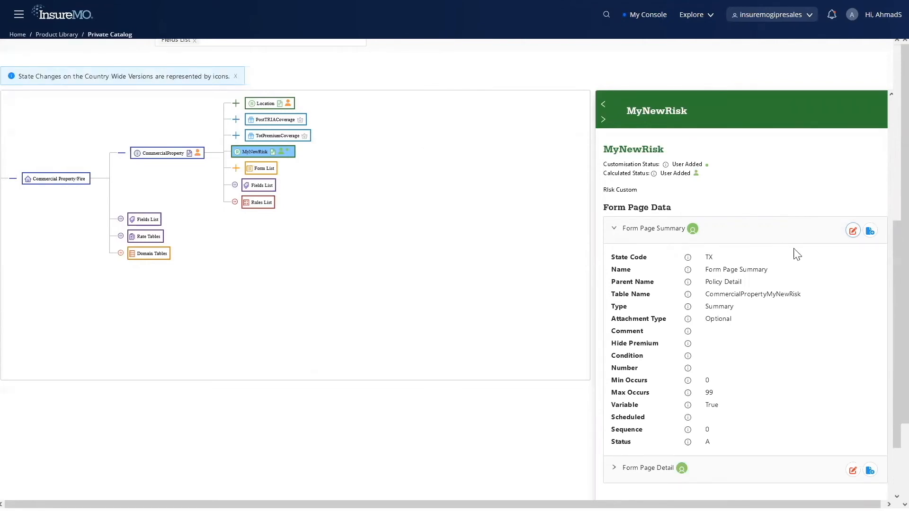
# Step: Create a new field MyNewField with data type int as a form field on Form Page Summary and save it
pyautogui.click(870, 231)
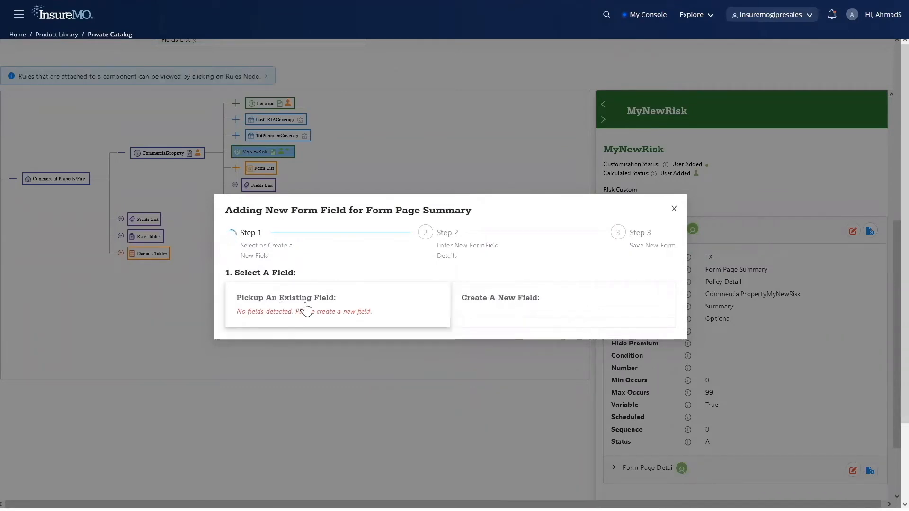
pyautogui.click(538, 305)
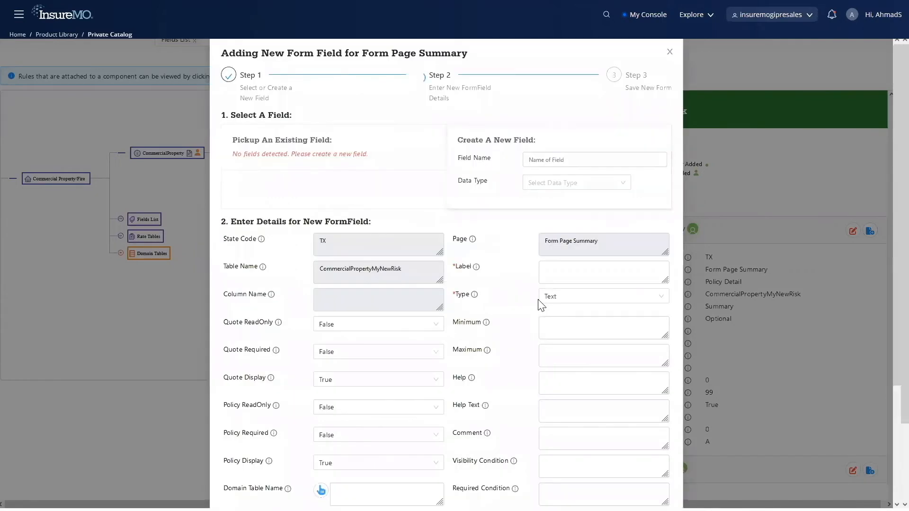
pyautogui.click(557, 159)
pyautogui.write('MyNewField')
pyautogui.click(581, 183)
pyautogui.click(580, 215)
pyautogui.scroll(-3, 622, 239)
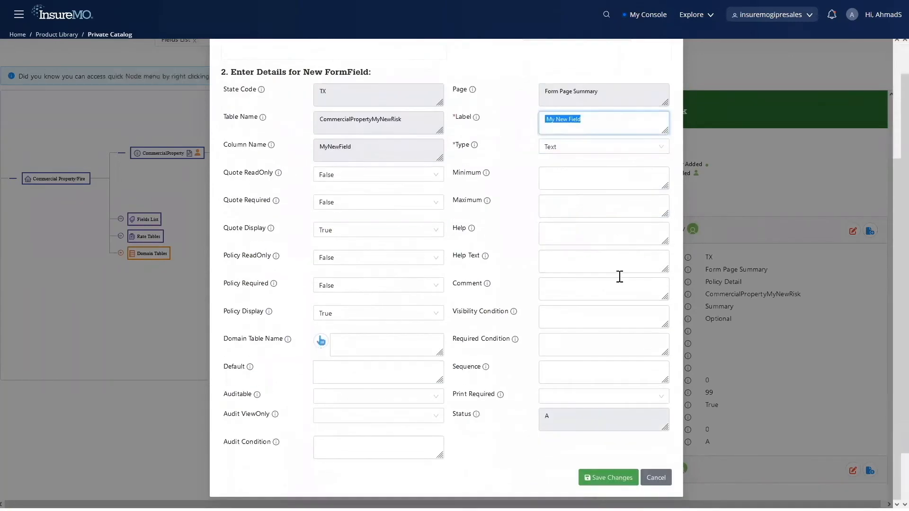
pyautogui.click(613, 479)
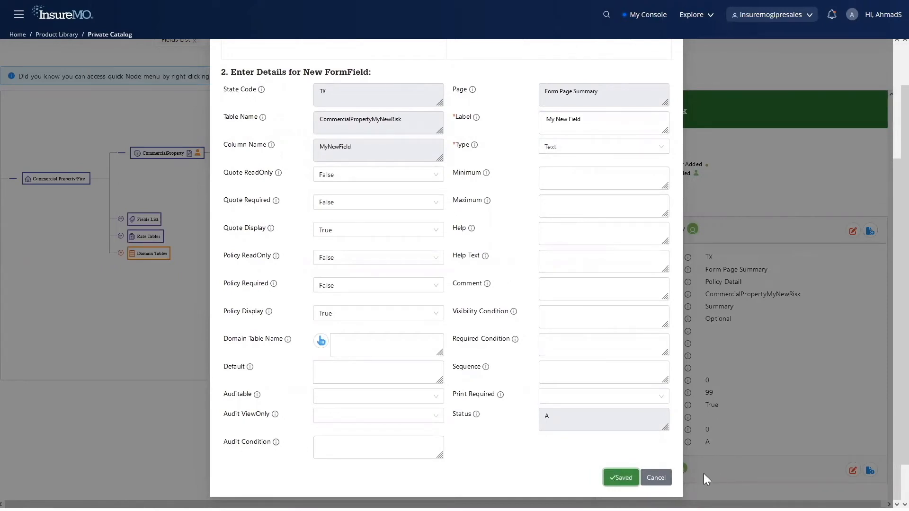
pyautogui.click(668, 479)
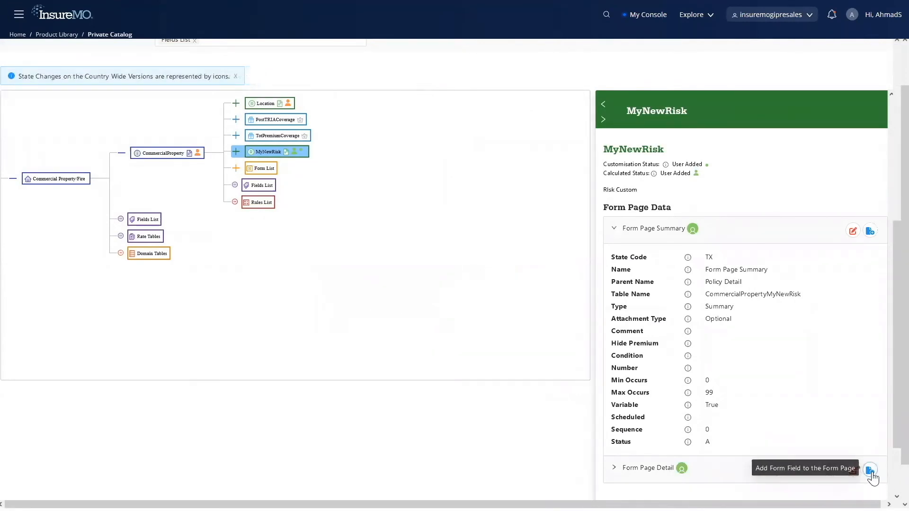
# Step: Add the existing field MyNewField to Form Page Detail with the label My New Field Detail and save it
pyautogui.click(870, 471)
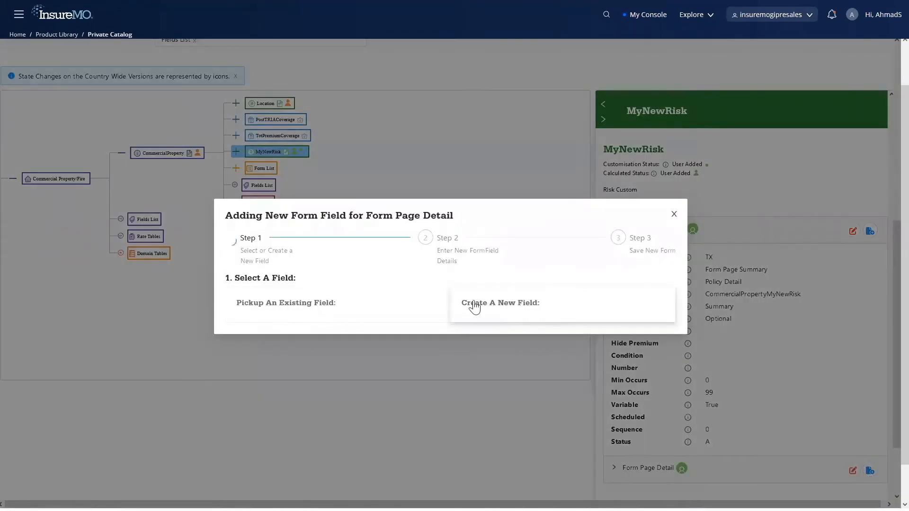
pyautogui.click(317, 314)
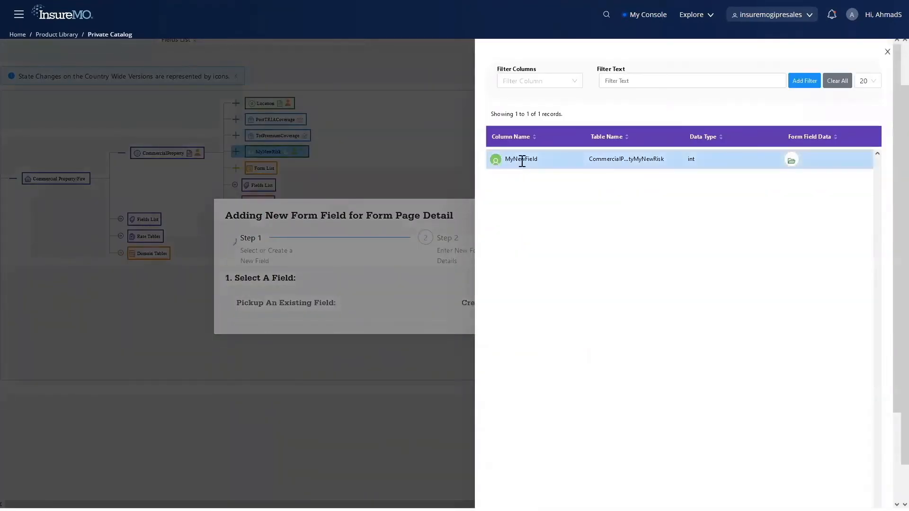
pyautogui.click(584, 160)
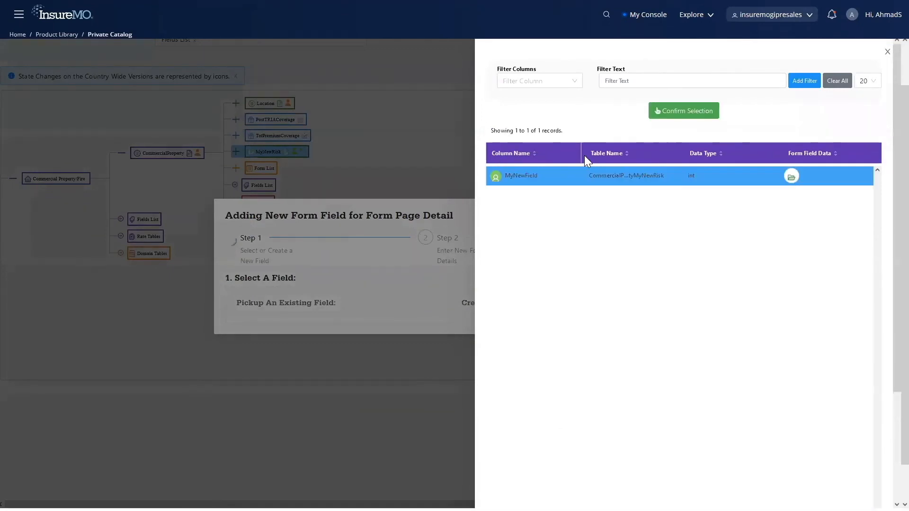
pyautogui.click(693, 109)
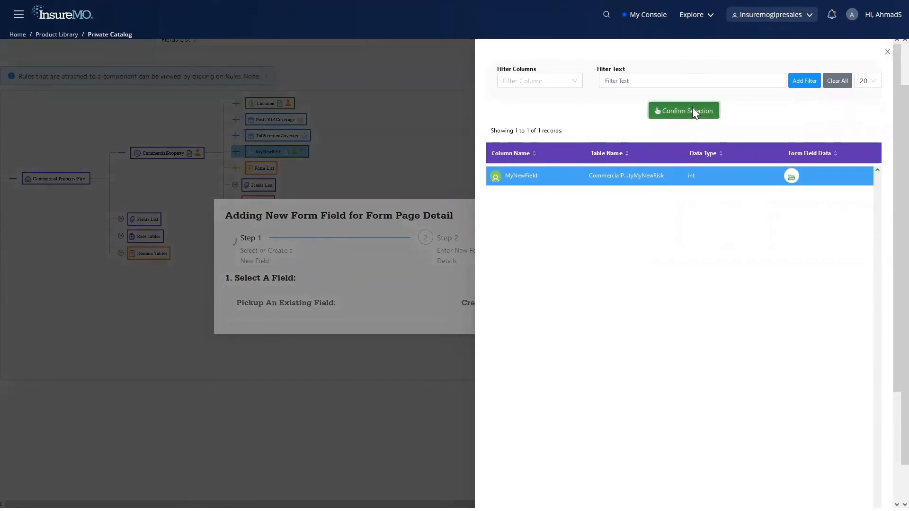
pyautogui.click(609, 268)
pyautogui.write('Detail')
pyautogui.scroll(-3, 609, 269)
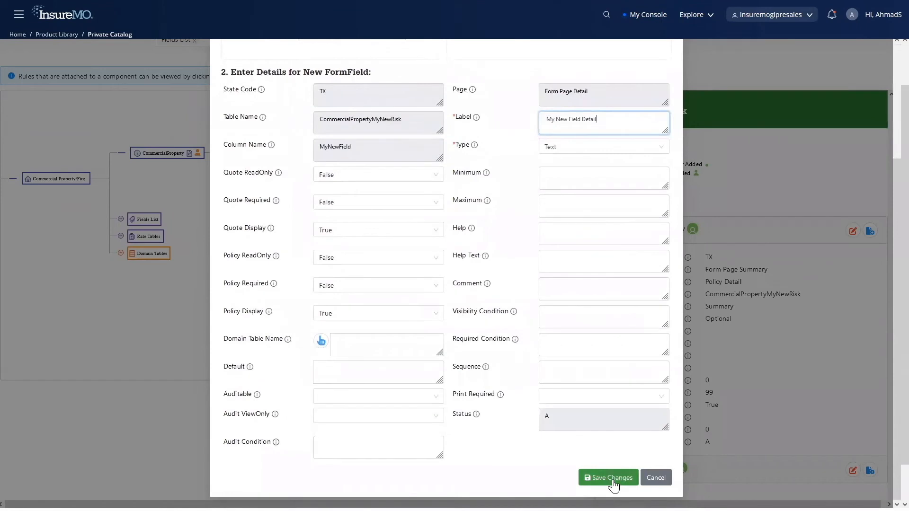
pyautogui.click(614, 479)
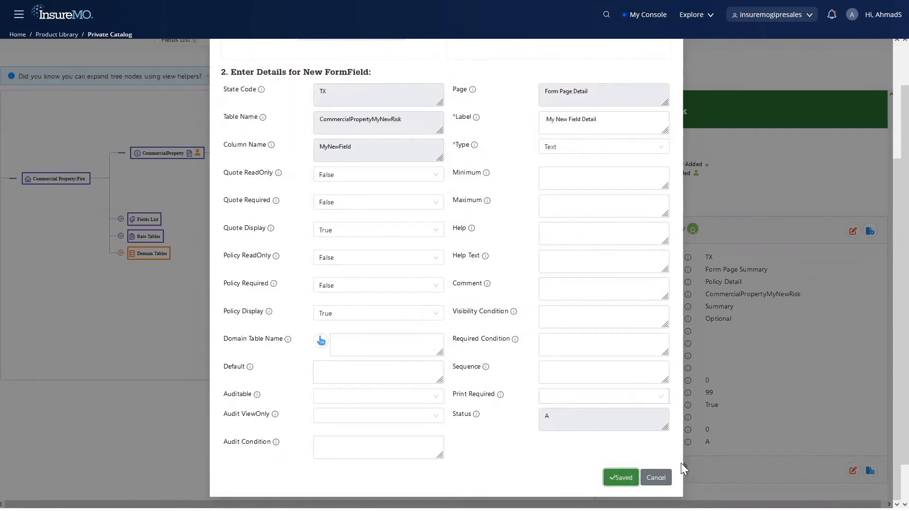
pyautogui.click(656, 478)
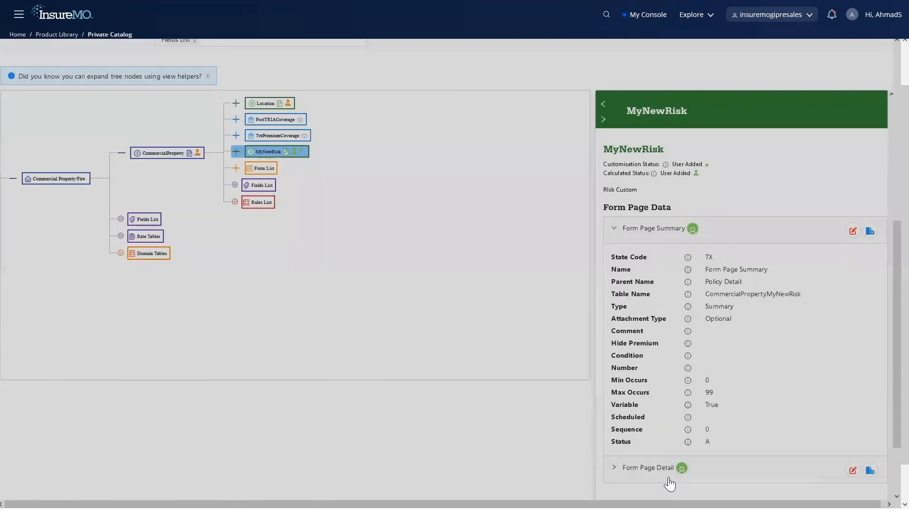
# Step: Add a coverage named CommercialPropertyMyNewRiskNewCov with the description "cov" under MyNewRisk and save it
pyautogui.click(236, 152)
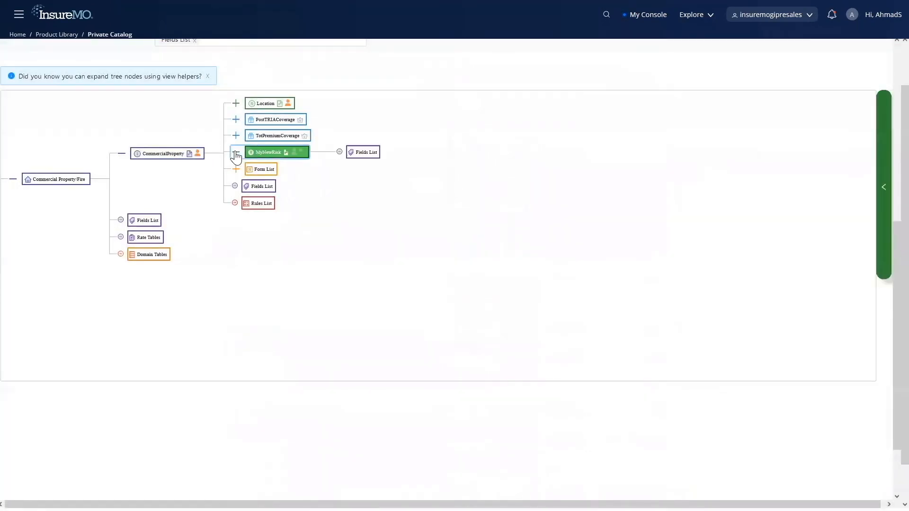
pyautogui.rightClick(278, 155)
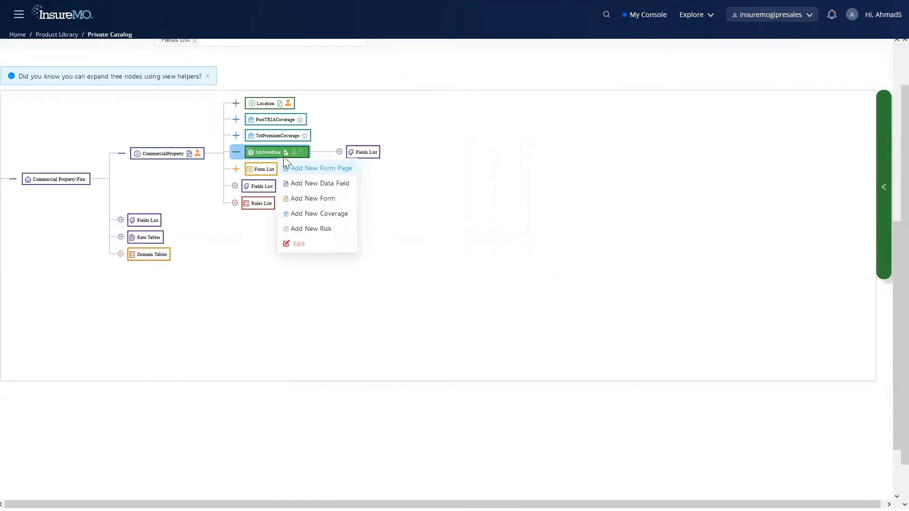
pyautogui.click(340, 213)
pyautogui.click(432, 217)
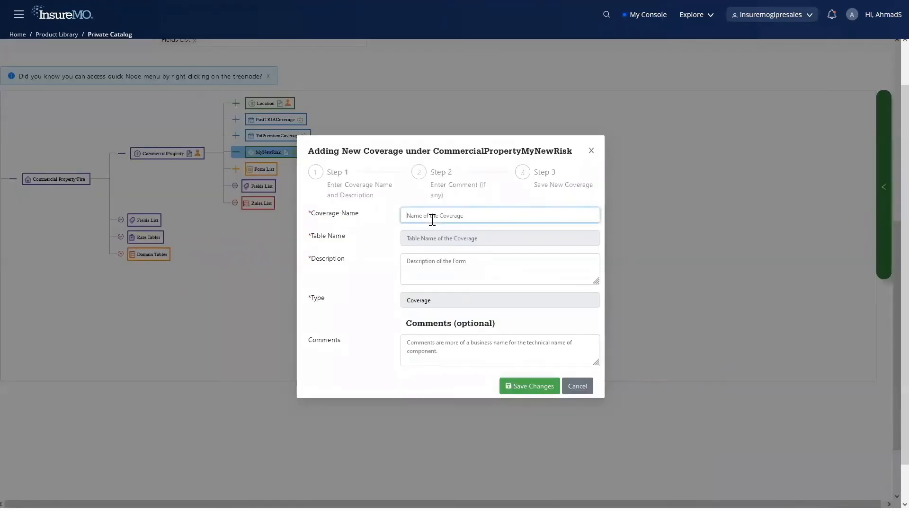
pyautogui.write('NewCov')
pyautogui.click(459, 276)
pyautogui.write('cov')
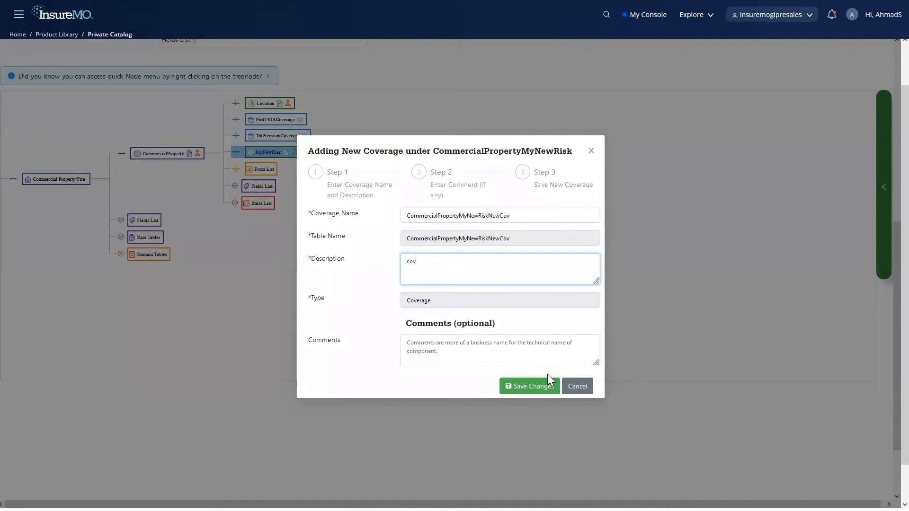
pyautogui.click(541, 389)
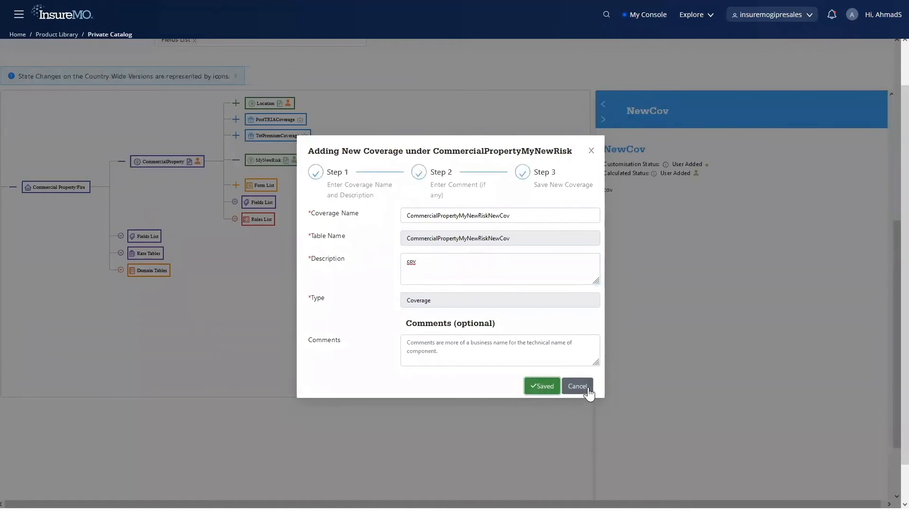
pyautogui.click(589, 388)
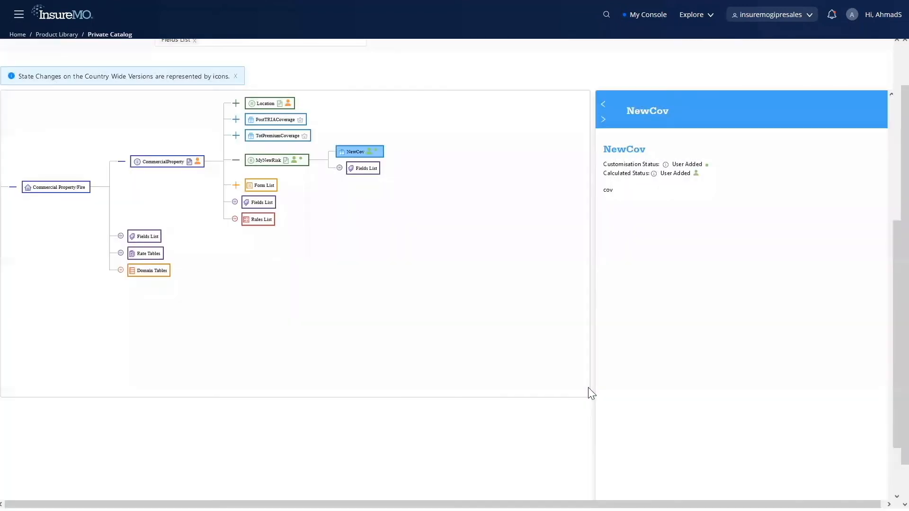
# Step: Delete the NewCov coverage under MyNewRisk and confirm the deletion
pyautogui.rightClick(372, 153)
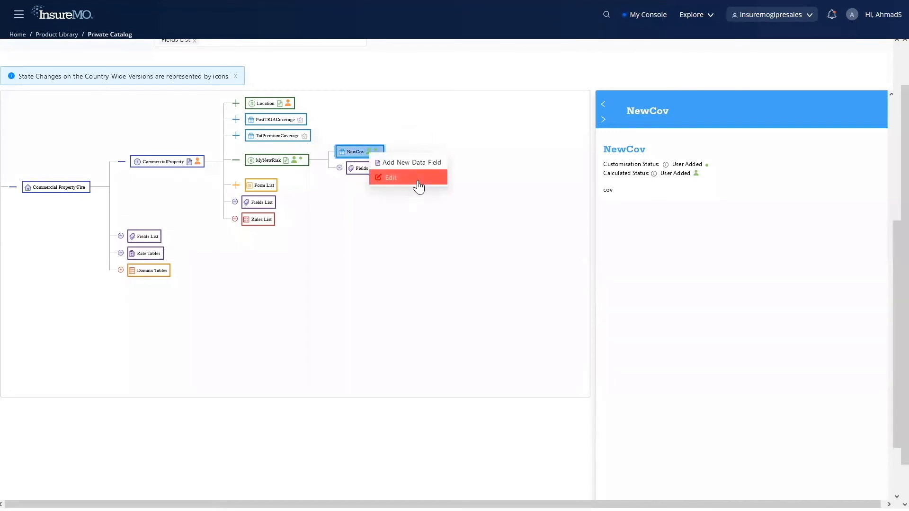
pyautogui.click(419, 185)
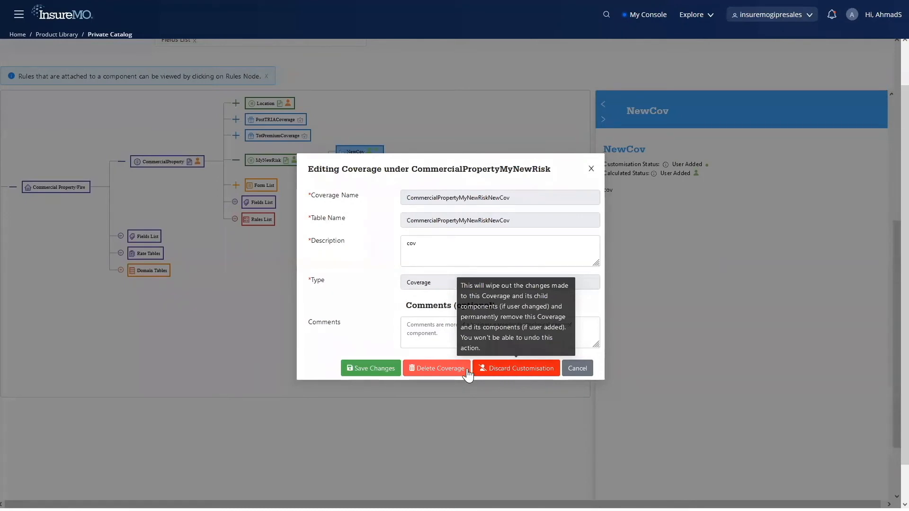
pyautogui.click(439, 374)
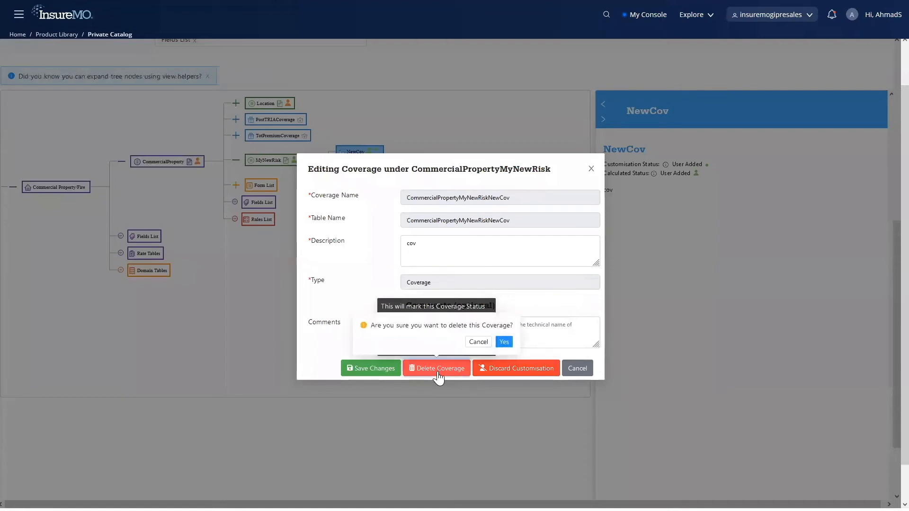
pyautogui.click(505, 342)
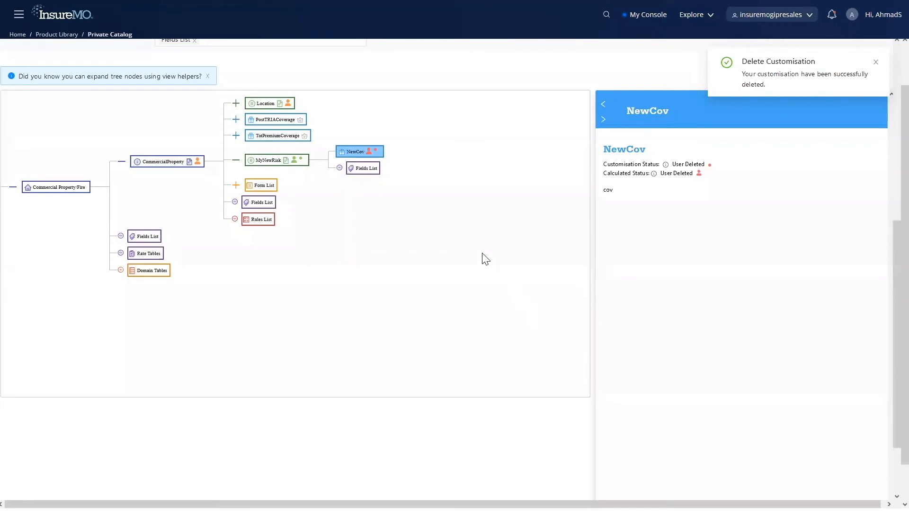
# Step: Undo the deletion of the NewCov coverage under MyNewRisk and confirm it
pyautogui.rightClick(362, 154)
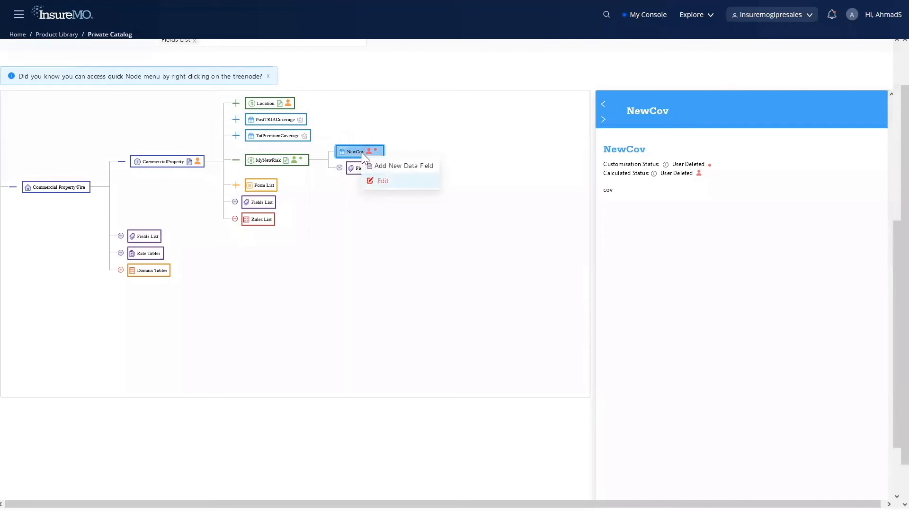
pyautogui.click(388, 180)
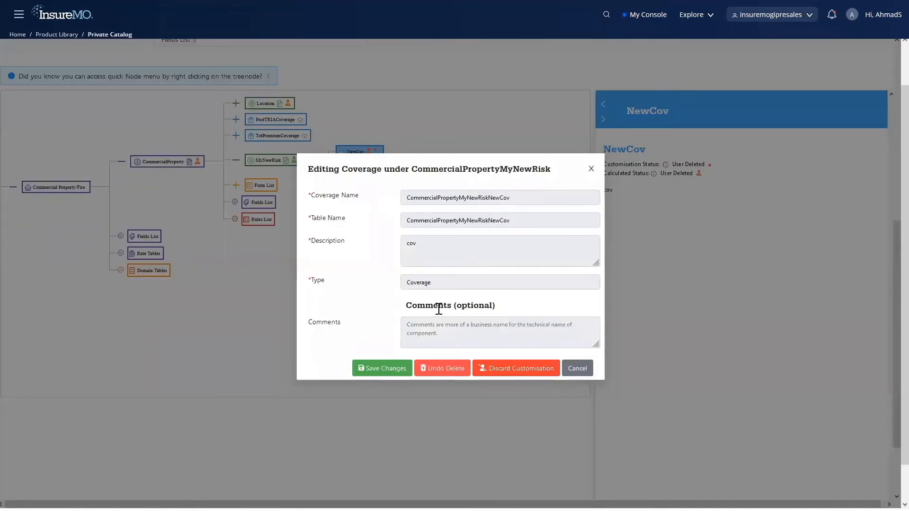
pyautogui.click(445, 374)
pyautogui.click(518, 342)
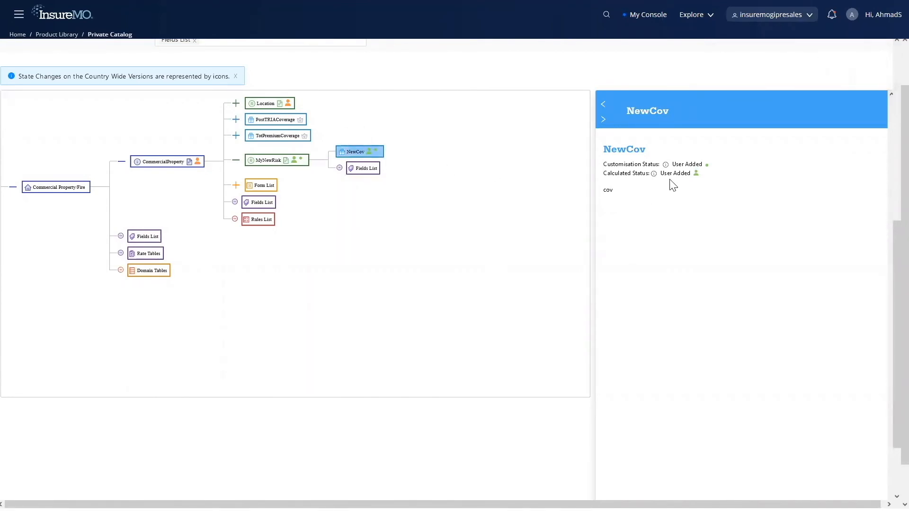
# Step: Discard the customisation of the NewCov coverage, confirm it, and expand CommercialProperty and MyNewRisk in the product tree
pyautogui.rightClick(361, 154)
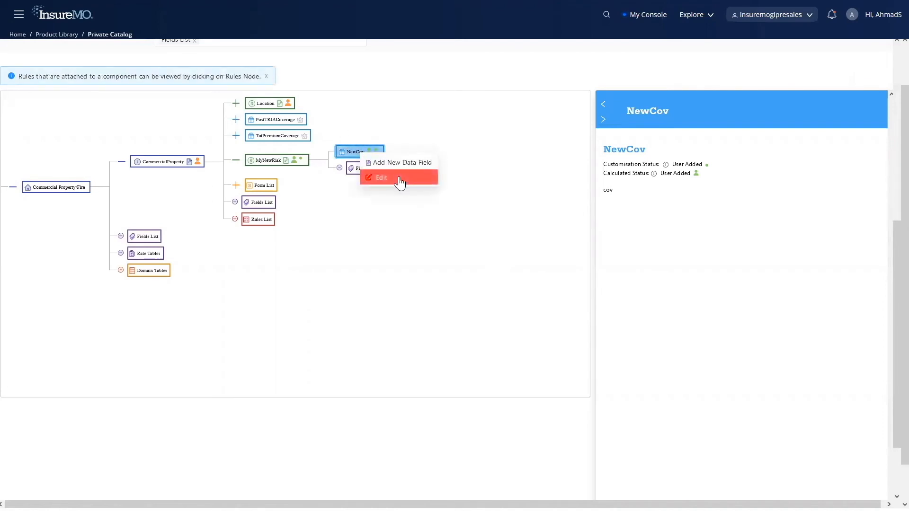
pyautogui.click(399, 182)
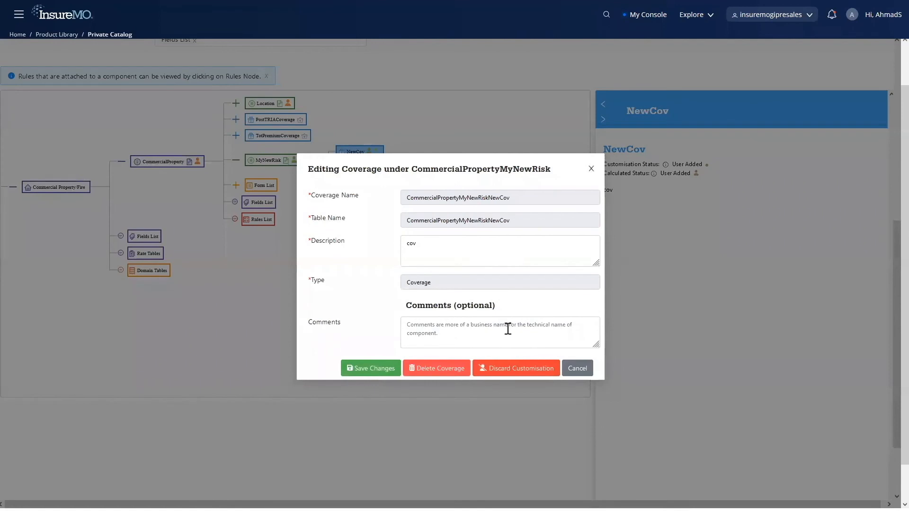
pyautogui.click(533, 376)
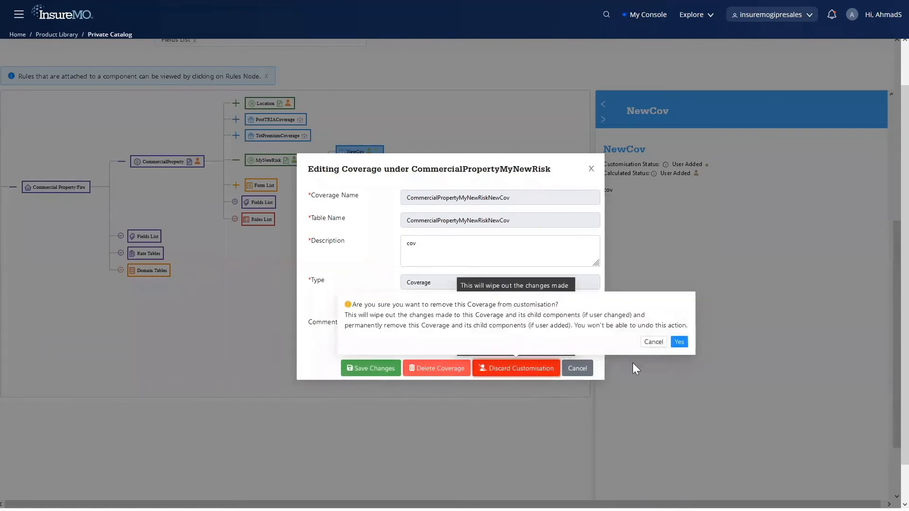
pyautogui.click(680, 342)
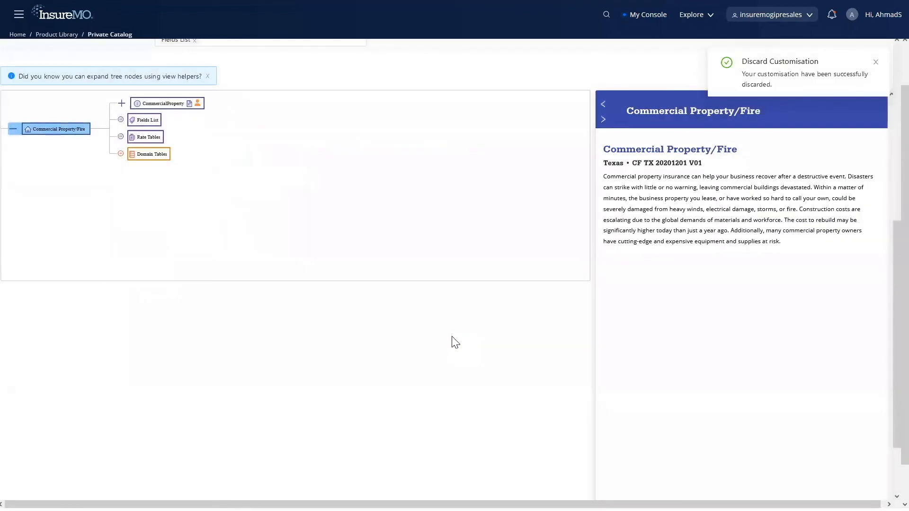
pyautogui.click(120, 105)
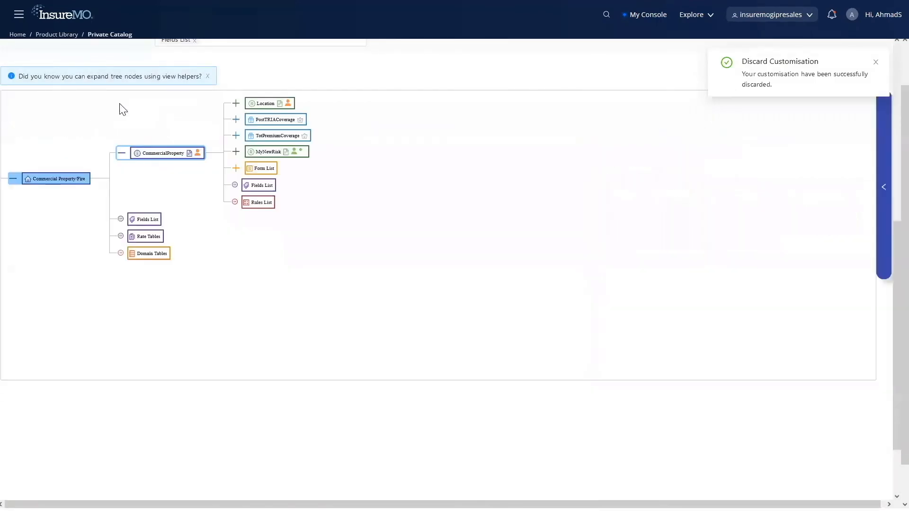
pyautogui.click(236, 152)
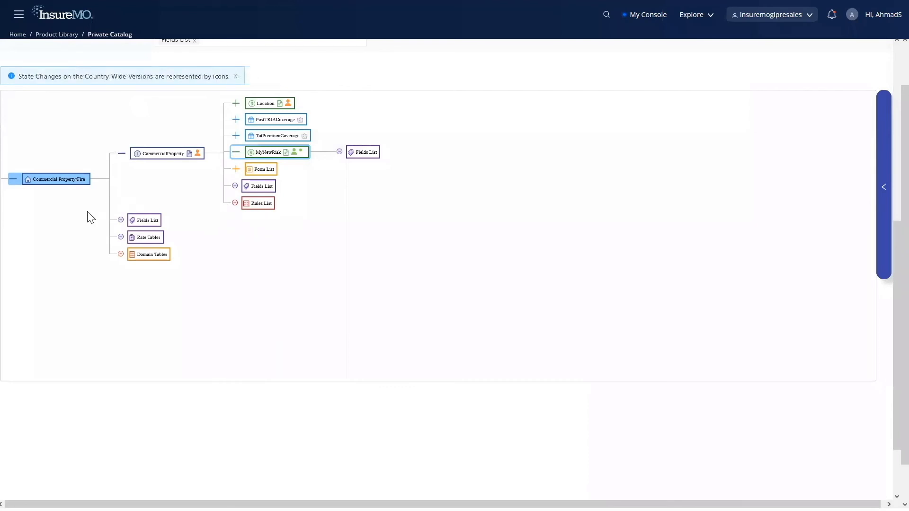
# Step: Search the product's Domain Tables for "FungusWetRotDryRotBacteriaP" and open the FungusWetRotDryRotBacteriaPolicy table
pyautogui.click(168, 259)
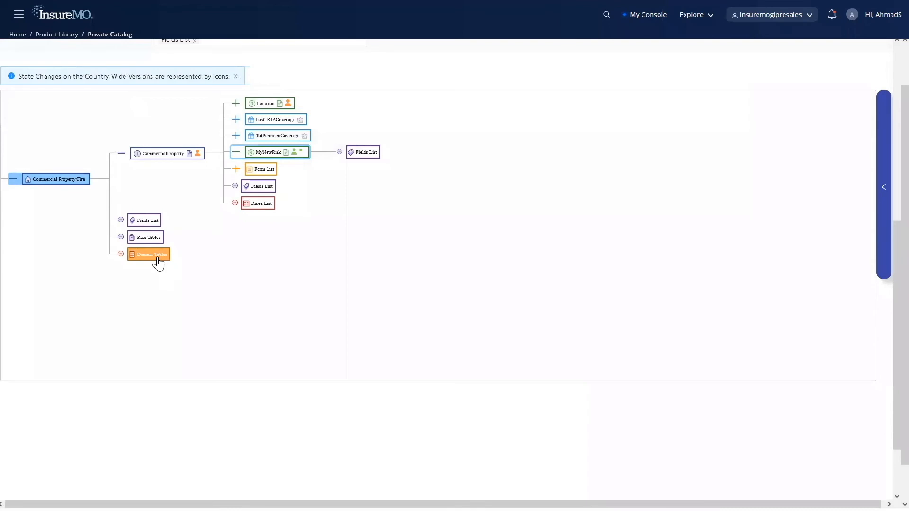
pyautogui.click(158, 260)
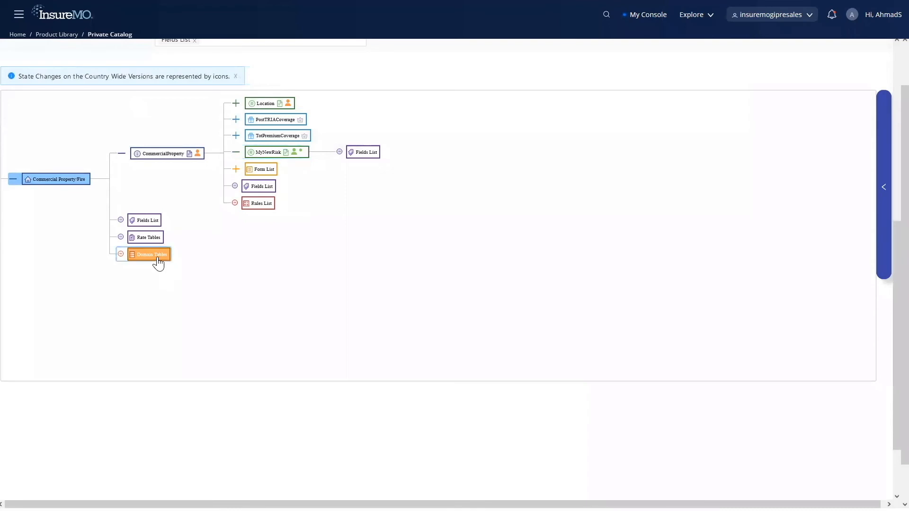
pyautogui.click(677, 183)
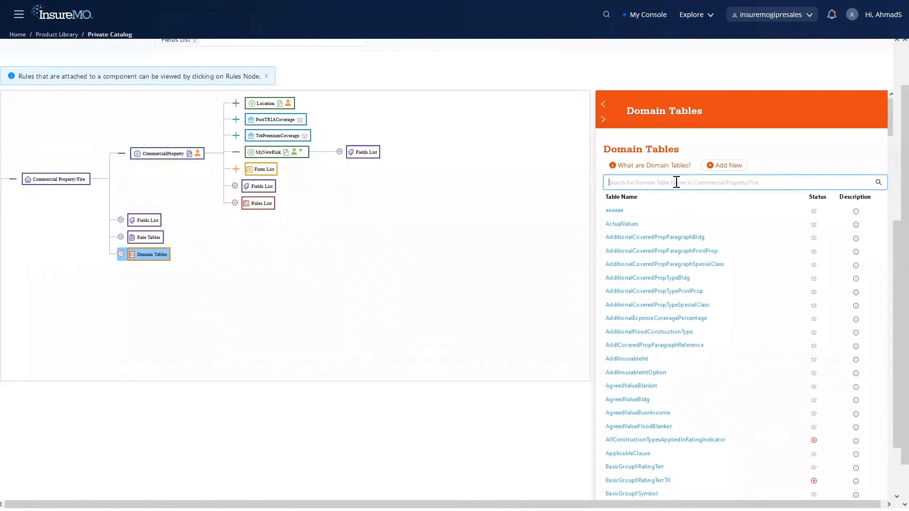
pyautogui.write('Fu')
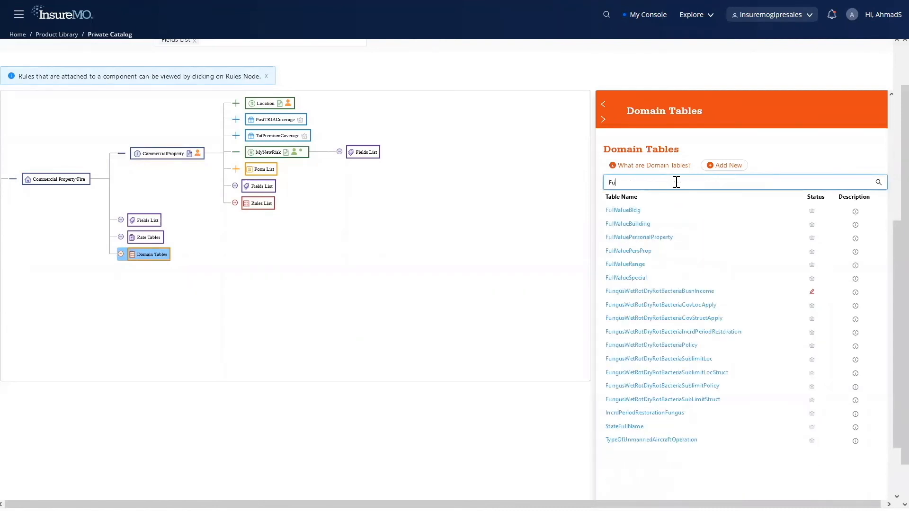
pyautogui.write('ngusWetRotDryRotBacteriaP')
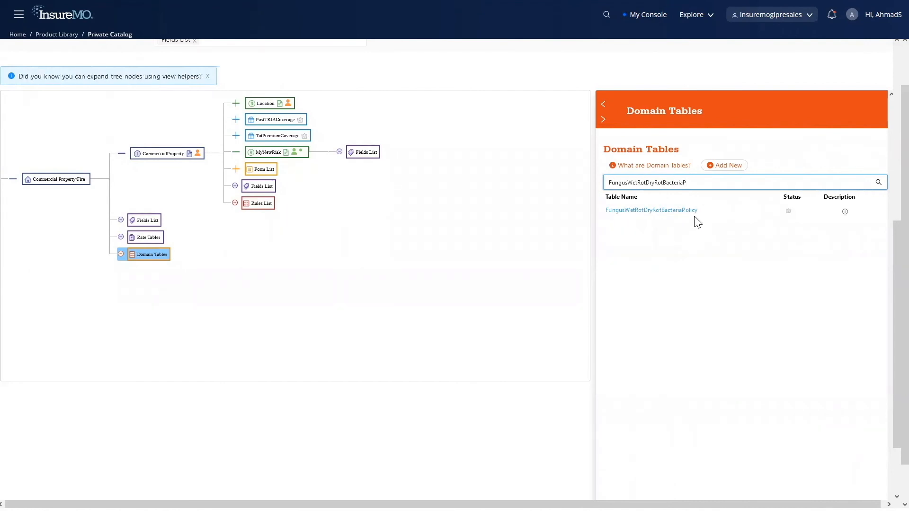
pyautogui.click(682, 211)
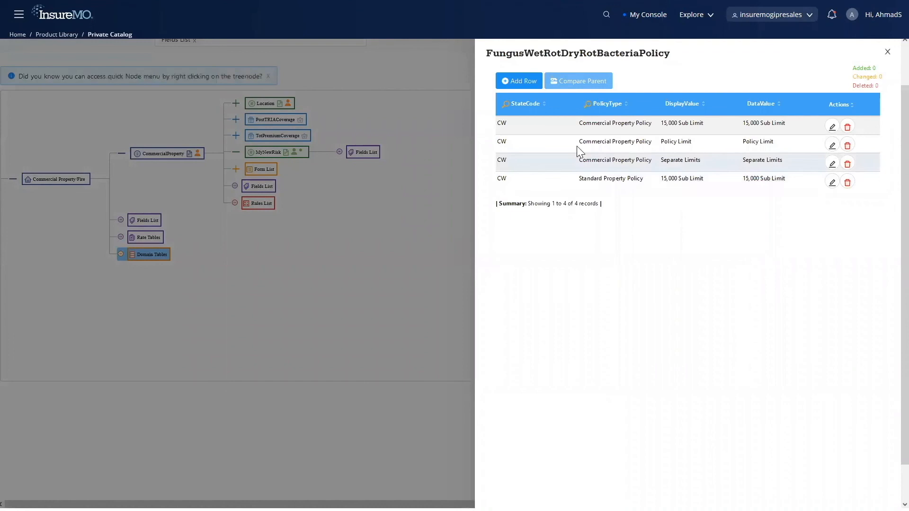
# Step: Add and save a row with StateCode CW, PolicyType Commercial Property Policy, and DisplayValue and DataValue None Demo, and close the domain table
pyautogui.click(520, 86)
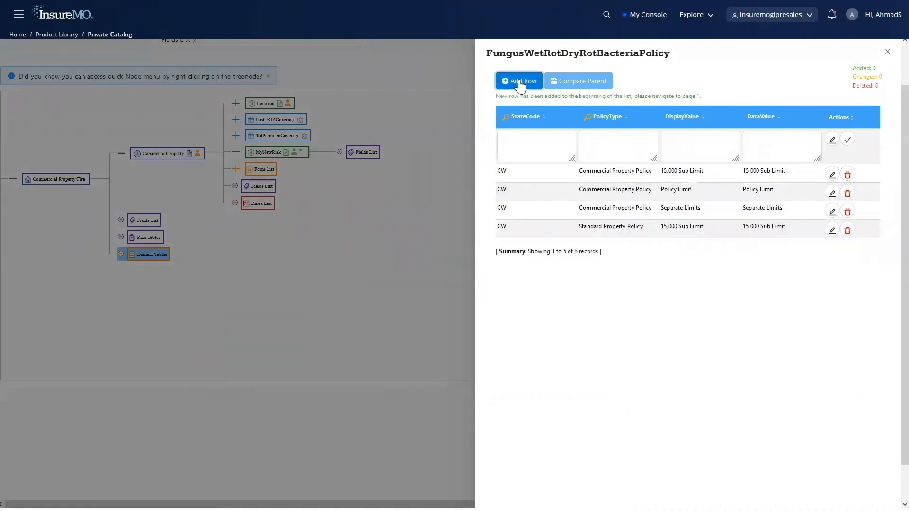
pyautogui.click(534, 152)
pyautogui.write('CW')
pyautogui.press('Tab')
pyautogui.write('Commercial Property Policy')
pyautogui.click(706, 146)
pyautogui.write('None Demo')
pyautogui.click(786, 143)
pyautogui.write('None Demo')
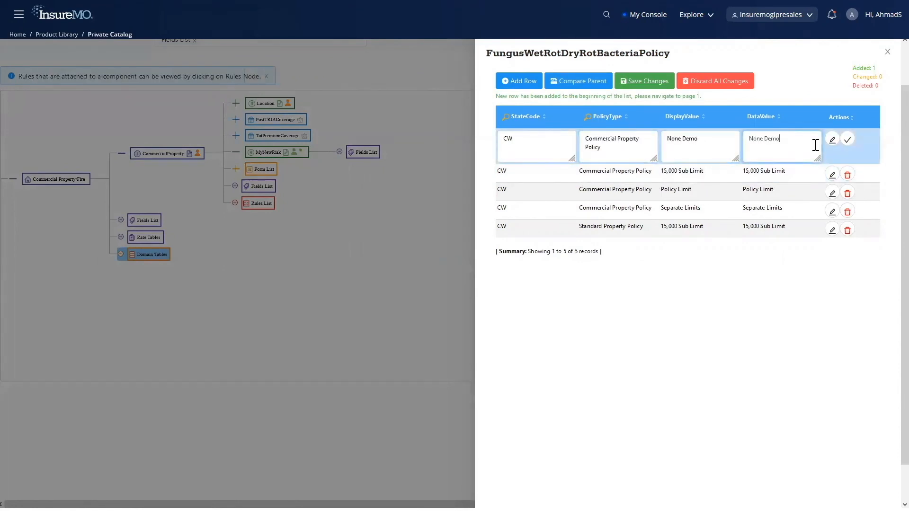
pyautogui.click(848, 141)
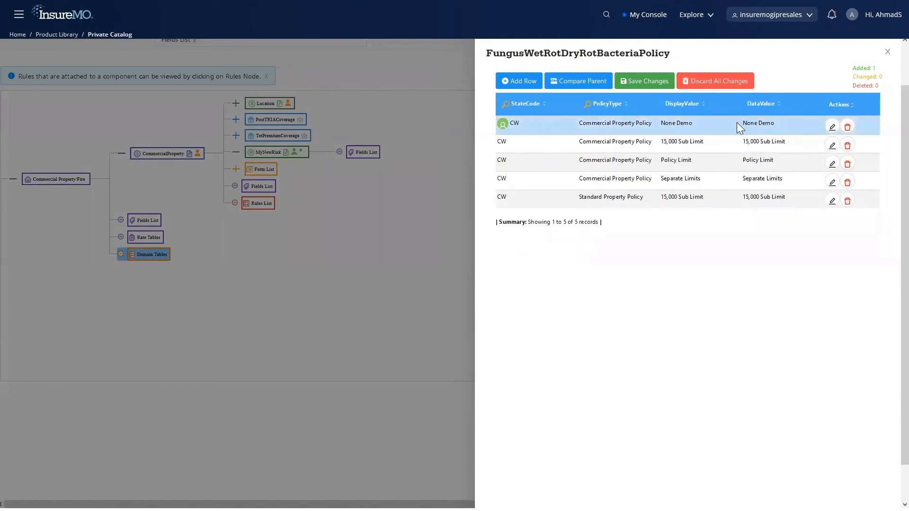
pyautogui.click(648, 83)
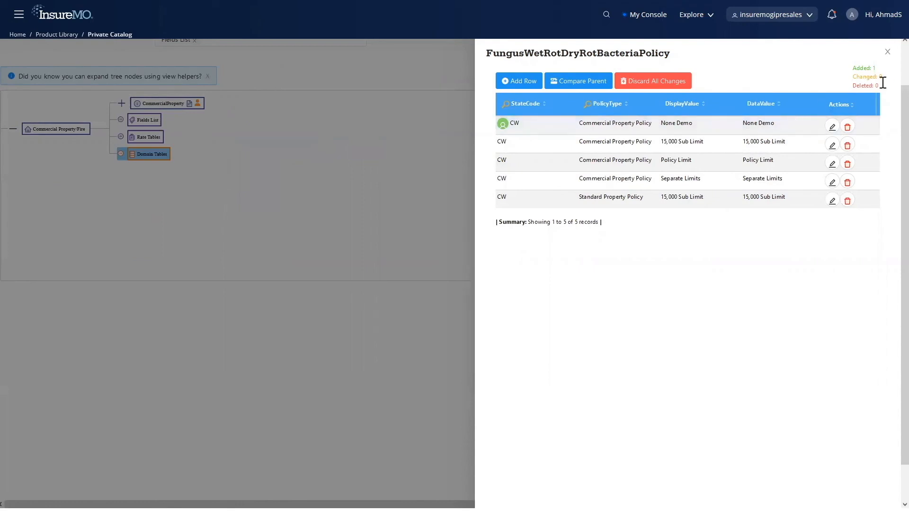
pyautogui.click(888, 52)
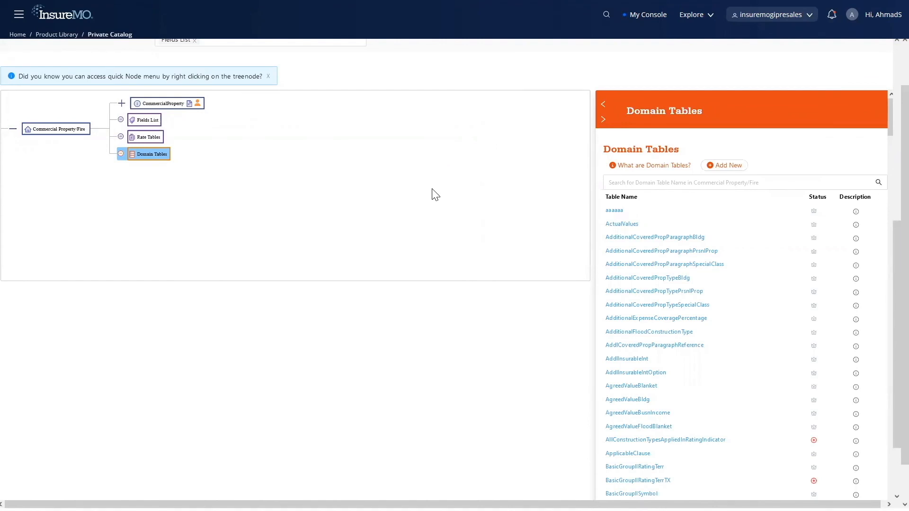
# Step: Validate the custom ISO ERC CF TX product and launch its Try It Out trial
pyautogui.scroll(2, 449, 195)
pyautogui.scroll(1, 448, 192)
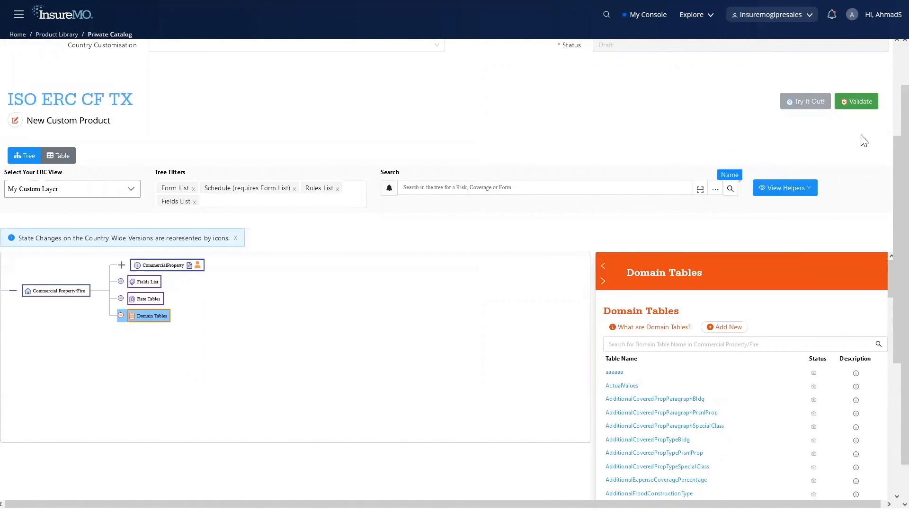
pyautogui.click(864, 104)
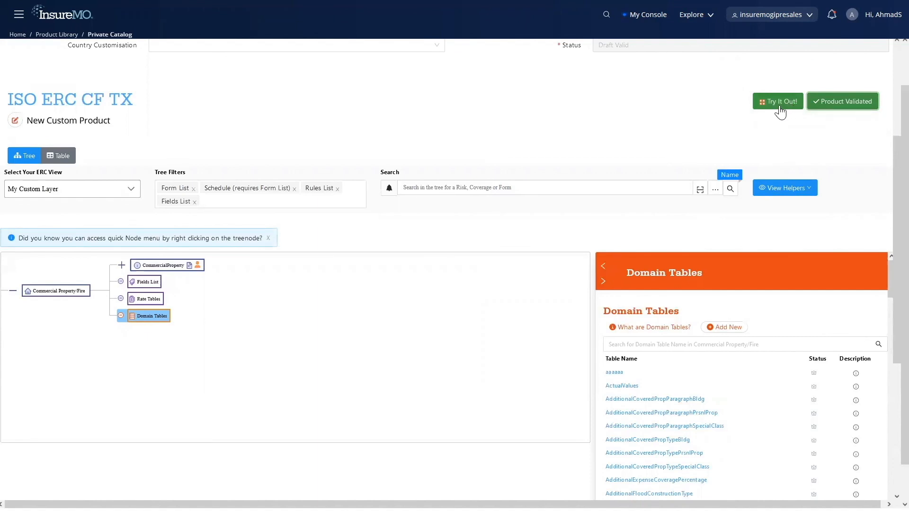
pyautogui.click(782, 108)
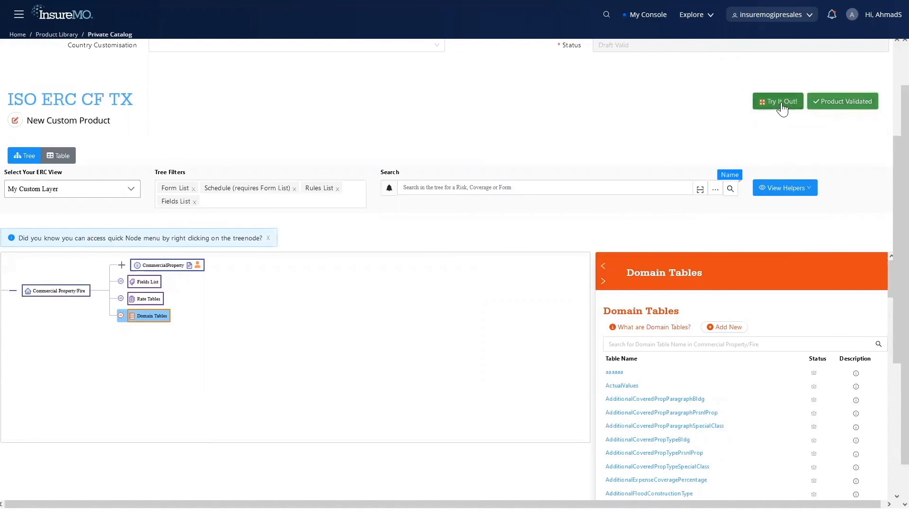